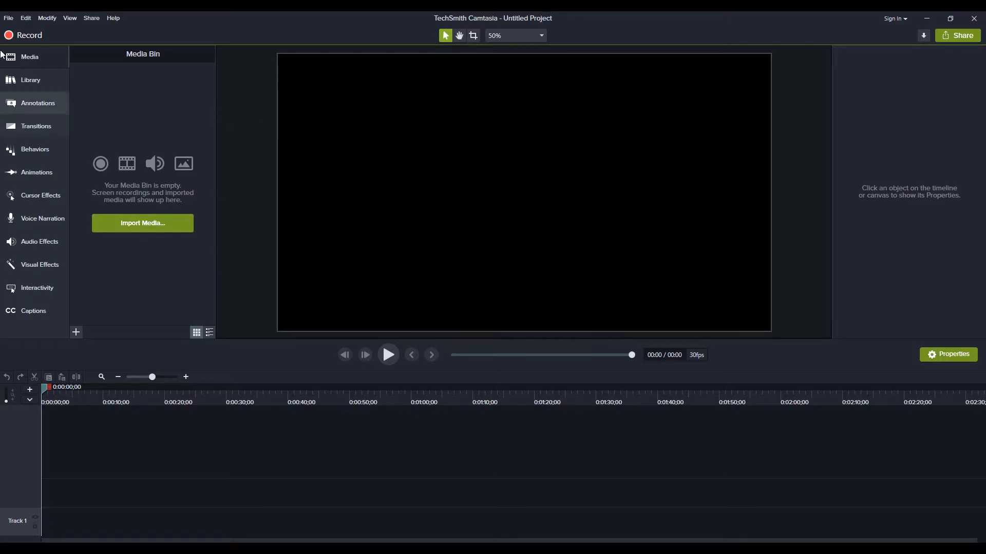
- Import the video files 06.mp4 and MVI_8879.MOV into the media bin
{"action": "left_click", "coordinate": [8, 19]}
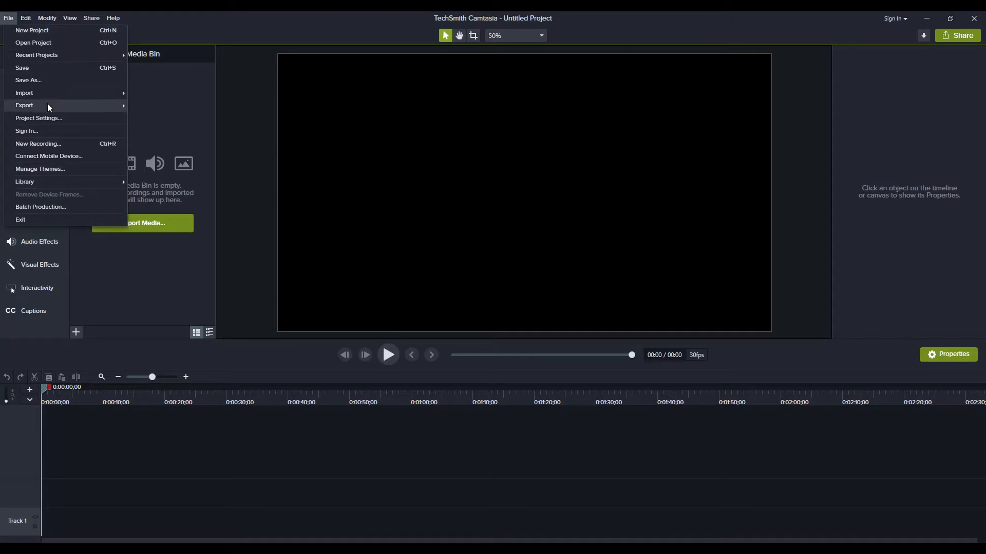
{"action": "mouse_move", "coordinate": [47, 94]}
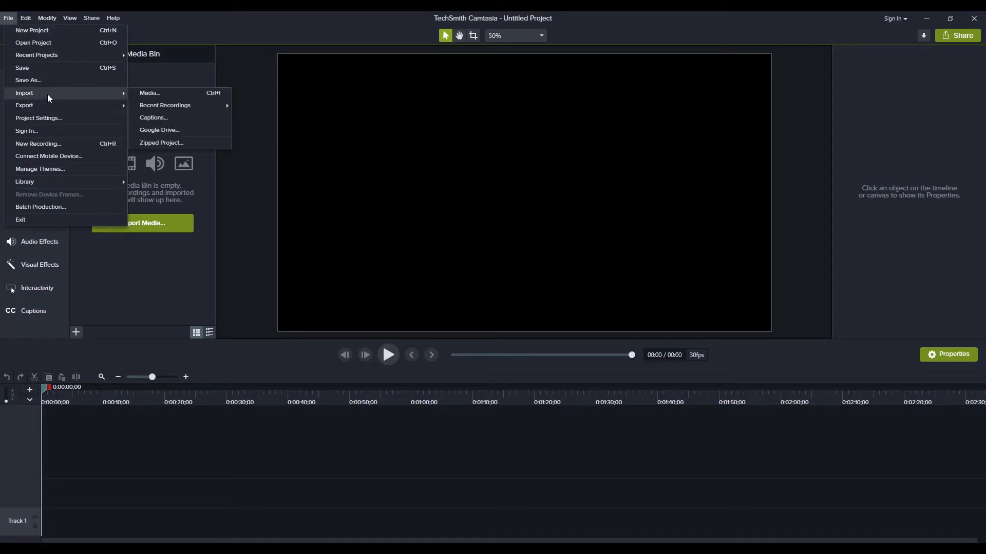
{"action": "left_click", "coordinate": [161, 92]}
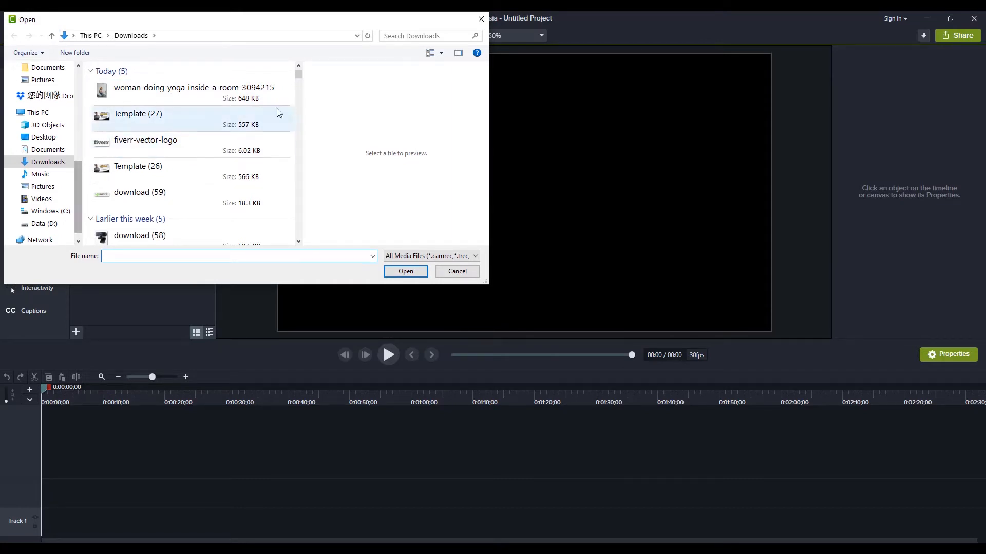
{"action": "left_click_drag", "start_coordinate": [299, 75], "coordinate": [303, 101]}
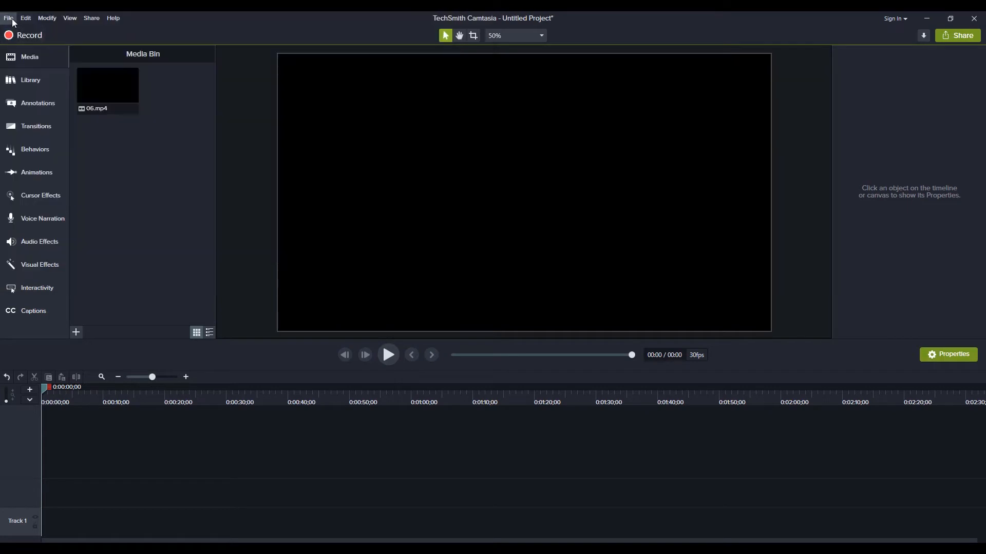
{"action": "left_click", "coordinate": [13, 20]}
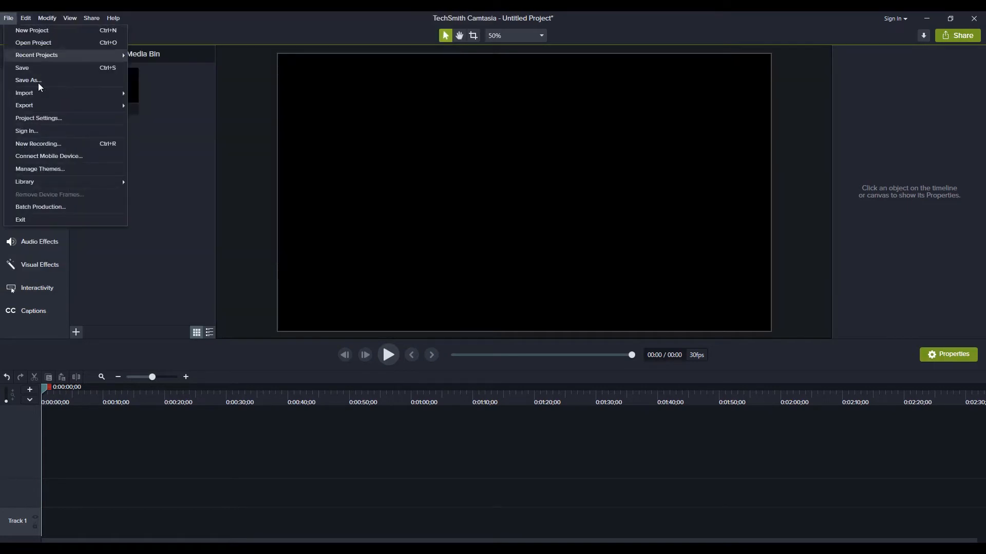
{"action": "mouse_move", "coordinate": [42, 94]}
{"action": "left_click", "coordinate": [158, 93]}
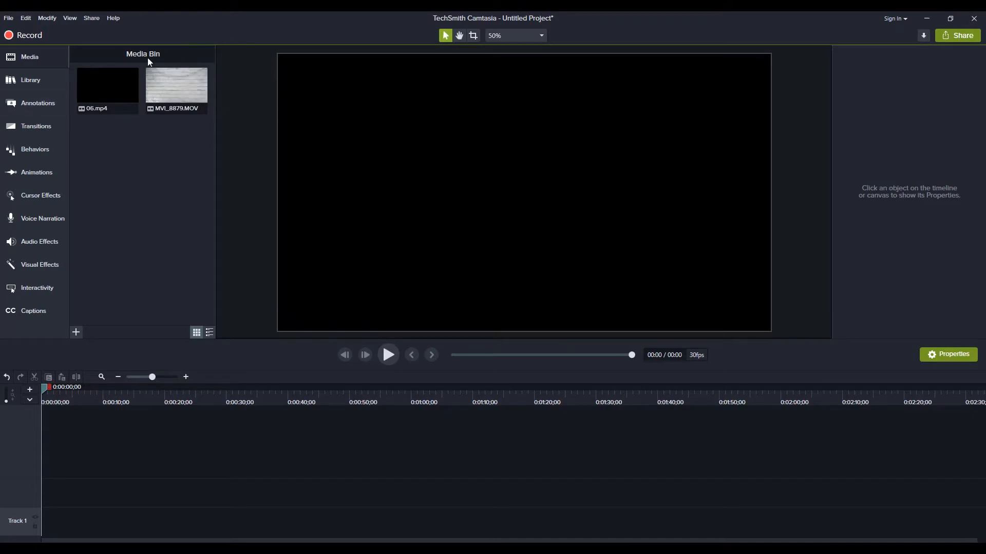
- Place 06.mp4 at the start of Track 2 and MVI_8879.MOV on Track 1 starting at 0:00:05;17, overlapping the intro's end
{"action": "left_click", "coordinate": [99, 93]}
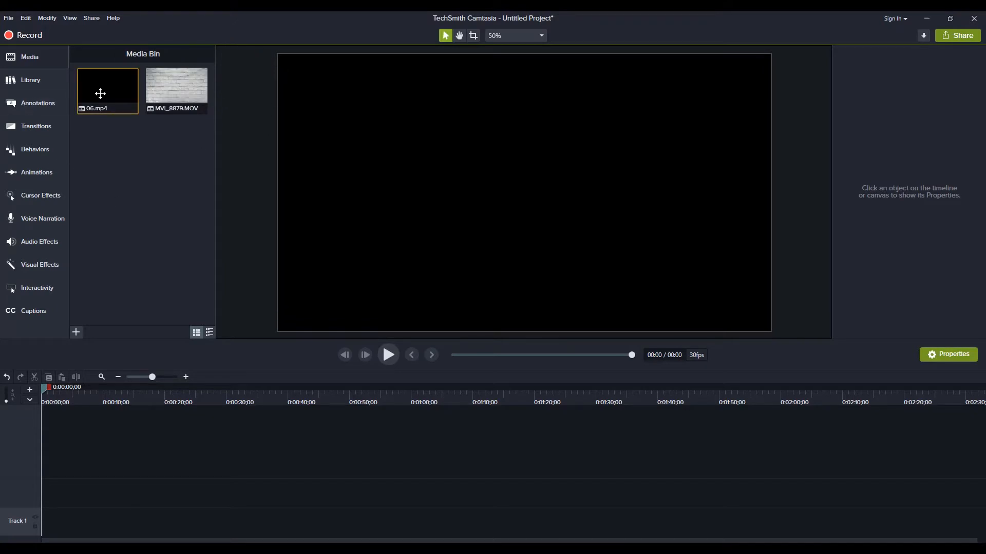
{"action": "left_click", "coordinate": [180, 101]}
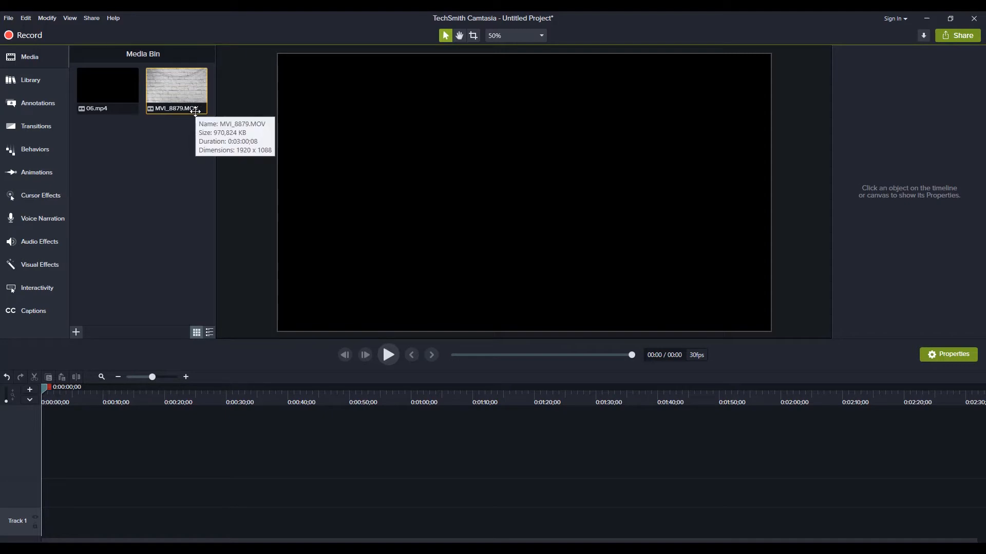
{"action": "left_click", "coordinate": [126, 77]}
{"action": "left_click_drag", "start_coordinate": [127, 77], "coordinate": [51, 462]}
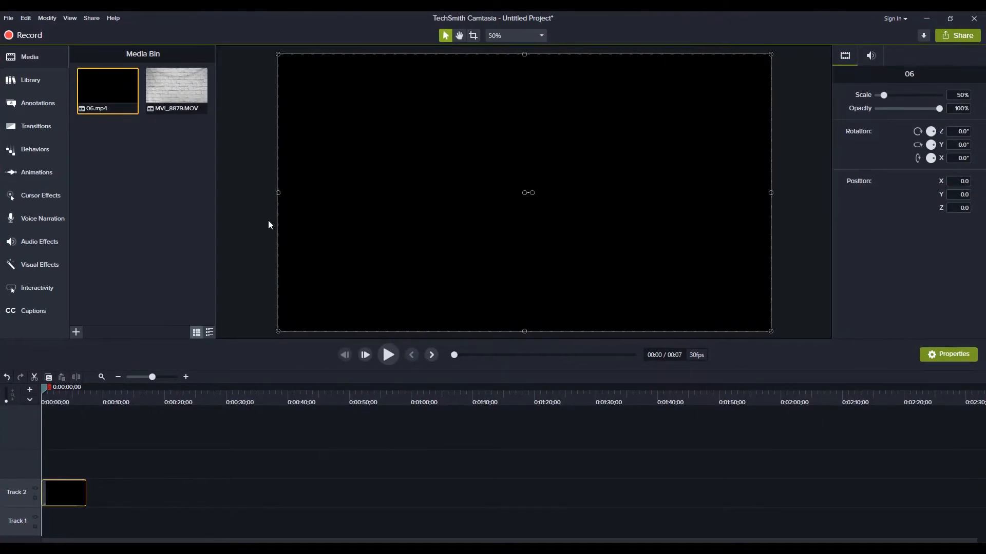
{"action": "left_click_drag", "start_coordinate": [184, 89], "coordinate": [76, 387]}
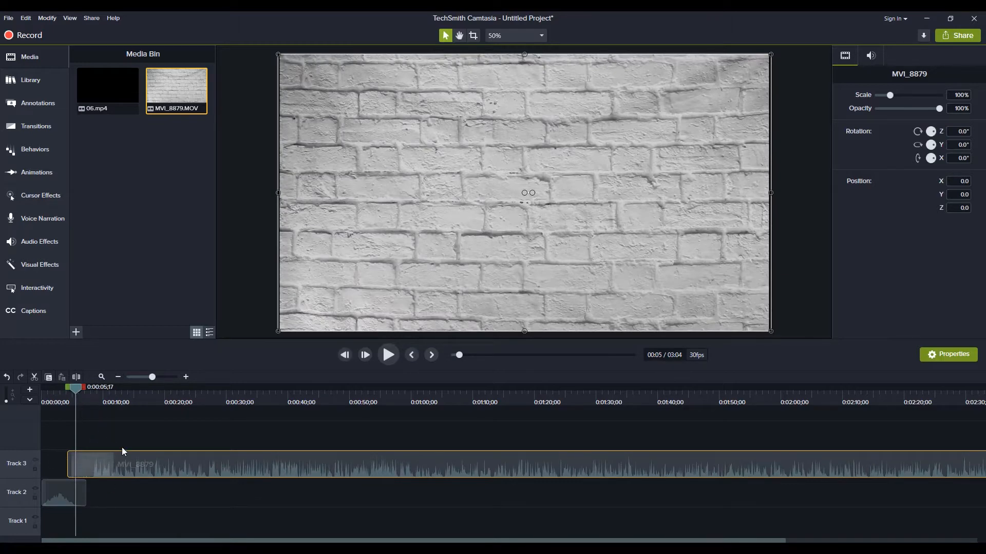
{"action": "left_click_drag", "start_coordinate": [122, 450], "coordinate": [127, 524]}
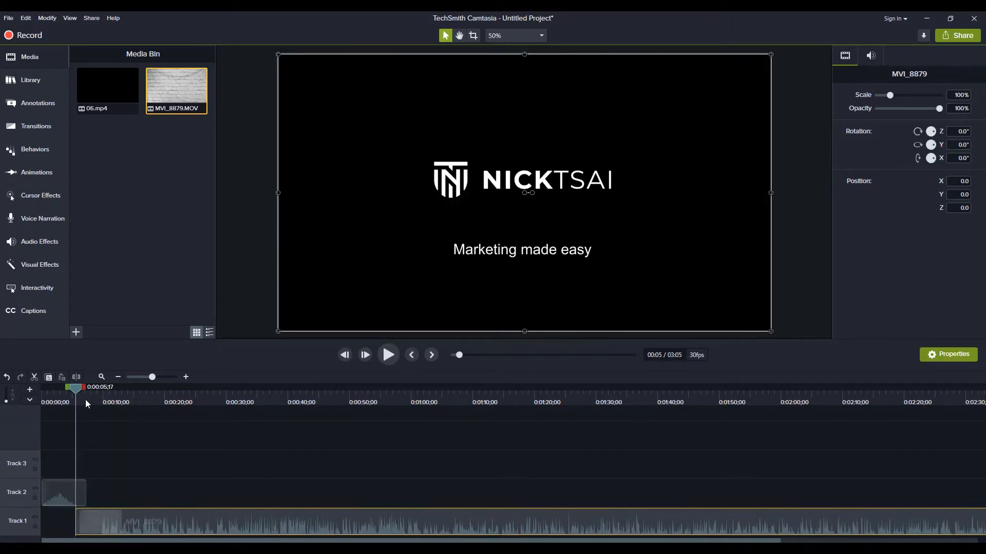
- Copy the 06 intro clip on Track 2 and paste the copy at 0:00:03;23 on Track 3
{"action": "mouse_move", "coordinate": [76, 387]}
{"action": "left_mouse_down"}
{"action": "mouse_move", "coordinate": [93, 394]}
{"action": "mouse_move", "coordinate": [64, 393]}
{"action": "left_mouse_up"}
{"action": "left_click", "coordinate": [47, 492]}
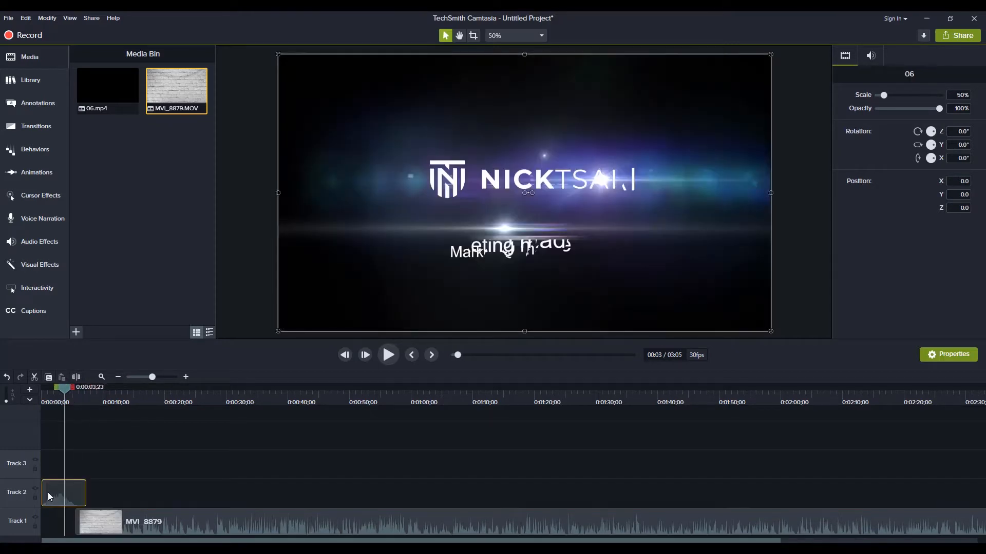
{"action": "right_click", "coordinate": [48, 492]}
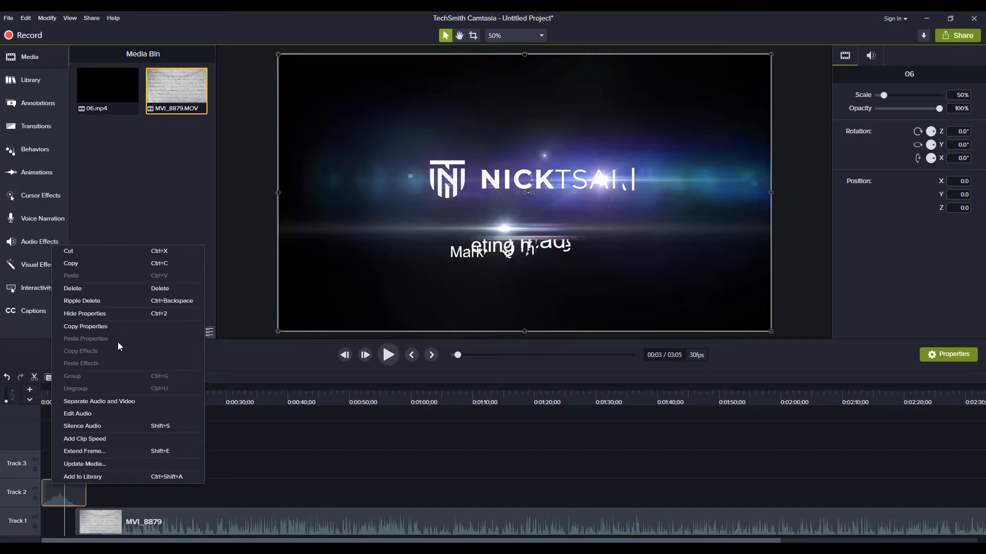
{"action": "left_click", "coordinate": [97, 262]}
{"action": "right_click", "coordinate": [67, 485]}
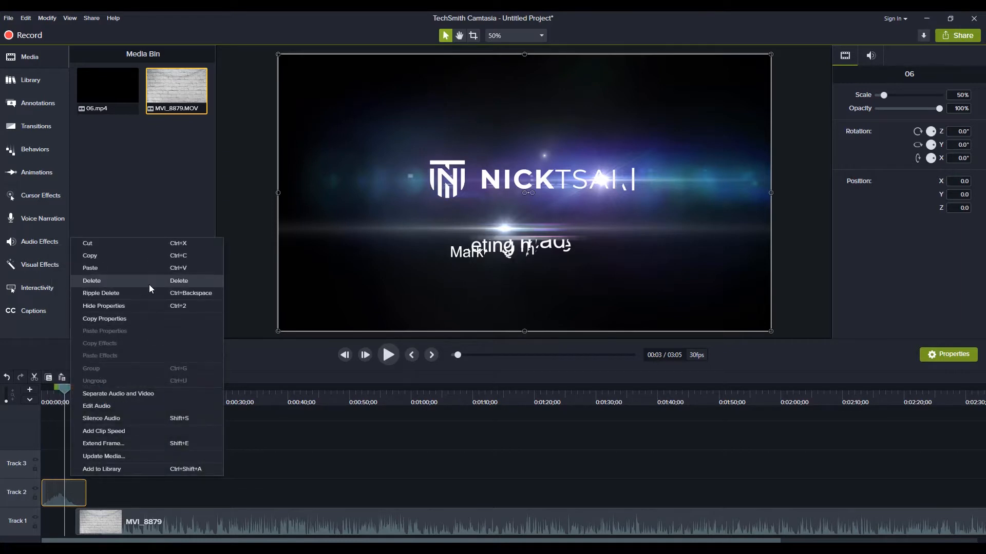
{"action": "left_click", "coordinate": [137, 269]}
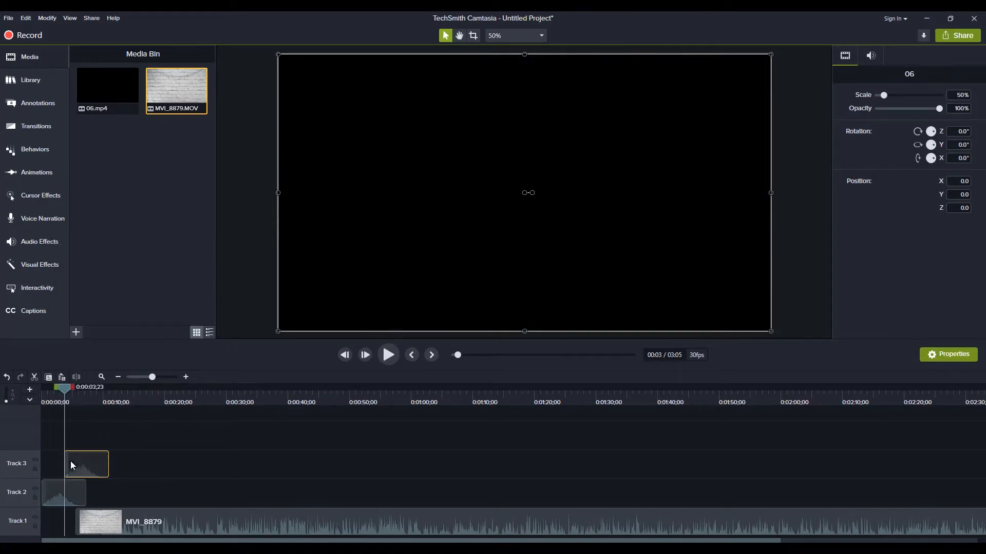
- Move the copied 06 clip to Track 2 so it starts where MVI_8879 ends
{"action": "left_click_drag", "start_coordinate": [71, 463], "coordinate": [811, 469]}
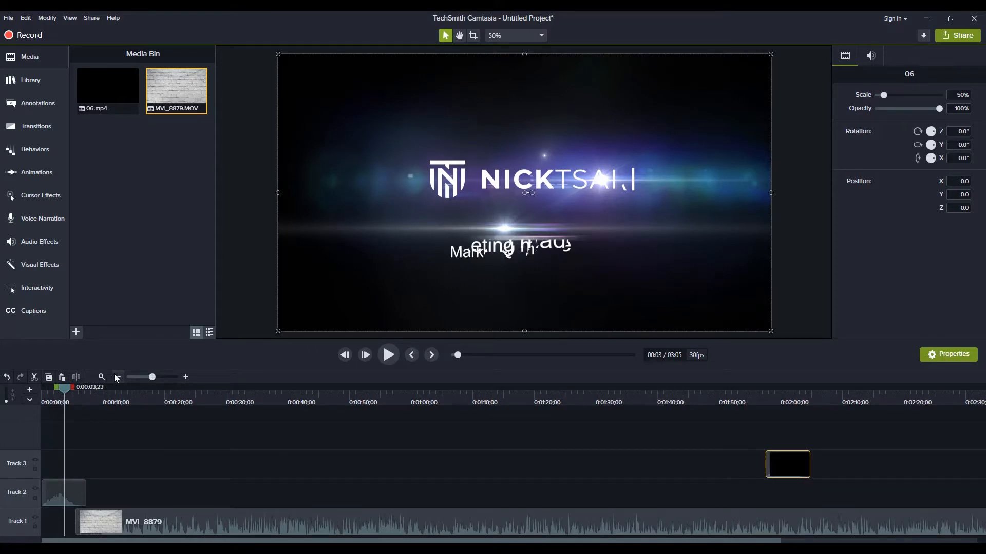
{"action": "mouse_move", "coordinate": [152, 377]}
{"action": "left_mouse_down"}
{"action": "mouse_move", "coordinate": [169, 380]}
{"action": "mouse_move", "coordinate": [149, 380]}
{"action": "left_mouse_up"}
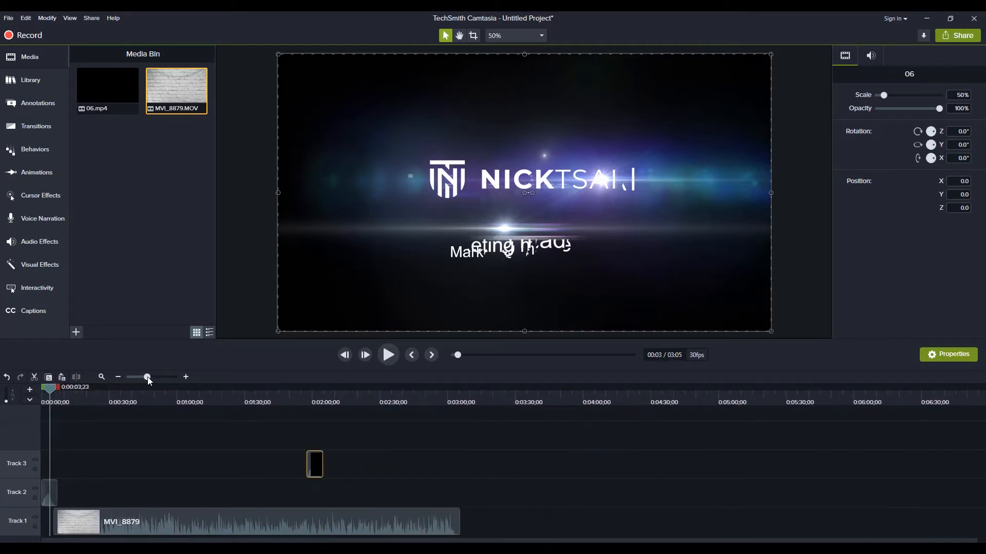
{"action": "left_click_drag", "start_coordinate": [312, 469], "coordinate": [468, 492]}
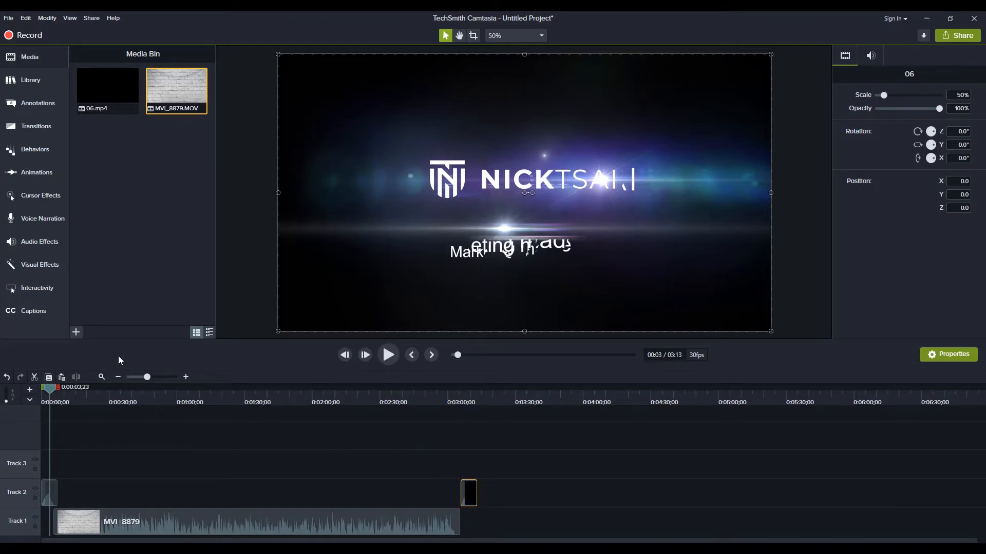
- Move the MVI_8879 clip from Track 1 to Track 3, above the intro, and return the playhead to the start
{"action": "left_click_drag", "start_coordinate": [147, 378], "coordinate": [156, 377]}
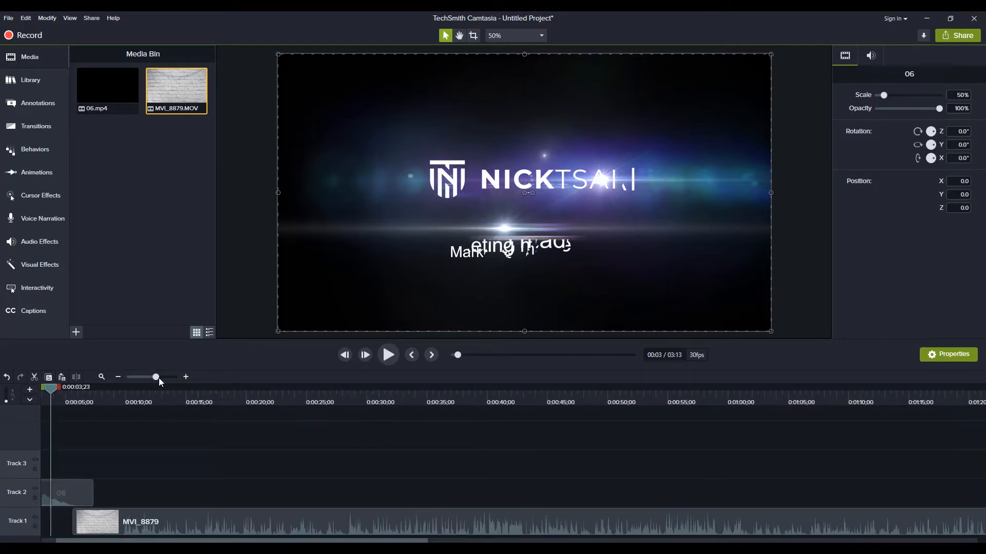
{"action": "left_click_drag", "start_coordinate": [142, 531], "coordinate": [138, 457]}
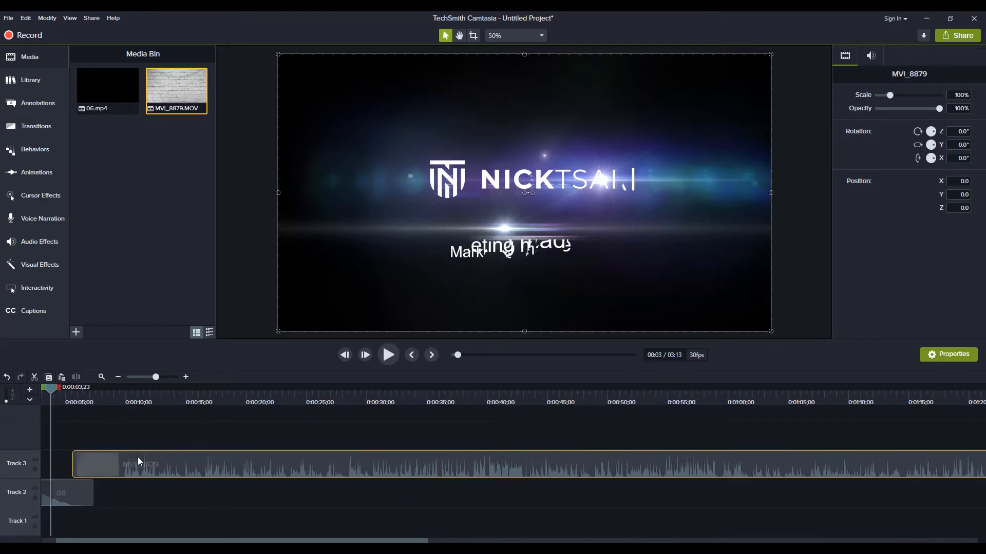
{"action": "left_click", "coordinate": [66, 501]}
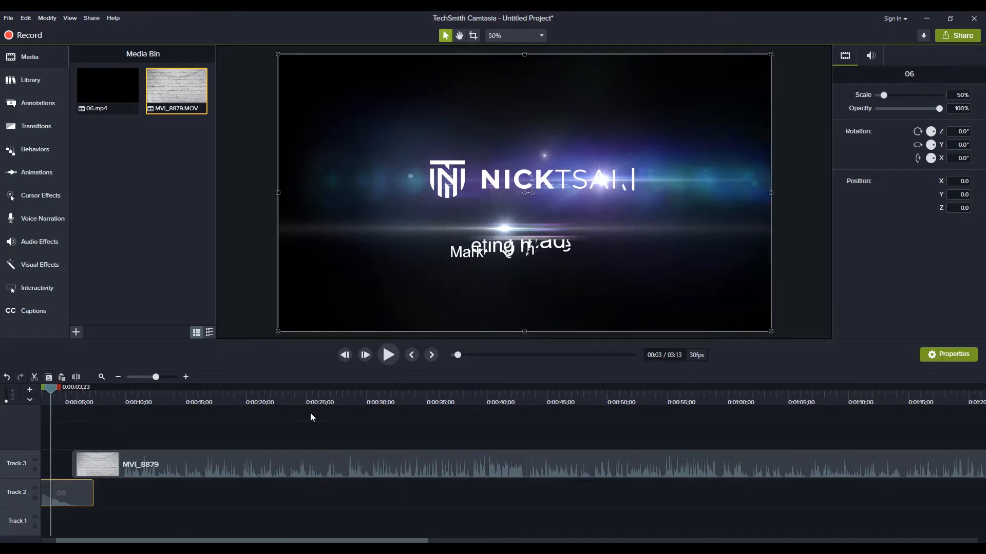
{"action": "mouse_move", "coordinate": [49, 387]}
{"action": "left_mouse_down"}
{"action": "mouse_move", "coordinate": [119, 391]}
{"action": "mouse_move", "coordinate": [36, 378]}
{"action": "left_mouse_up"}
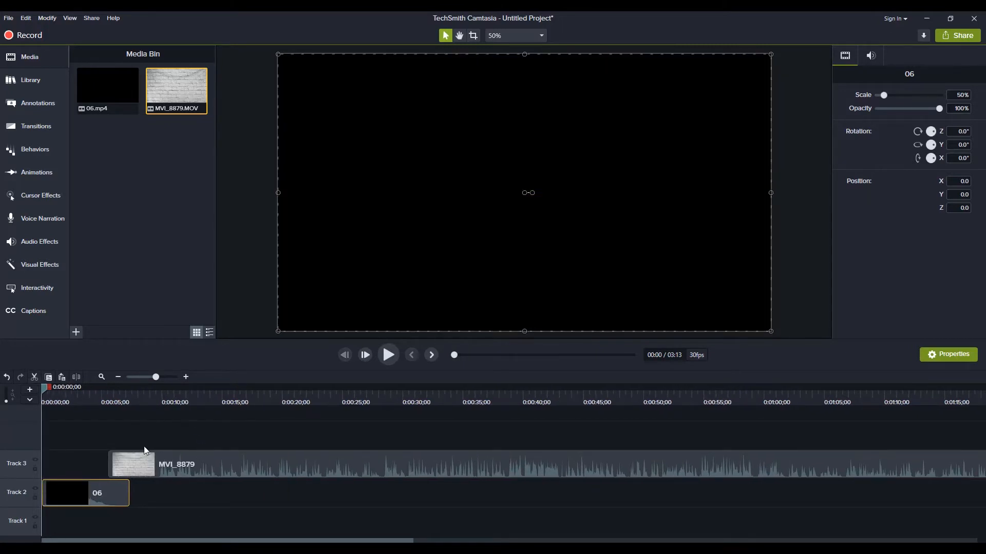
- Split the MVI_8879 clip at 0:00:09;22, where the speaker is in frame
{"action": "left_click_drag", "start_coordinate": [45, 390], "coordinate": [158, 389]}
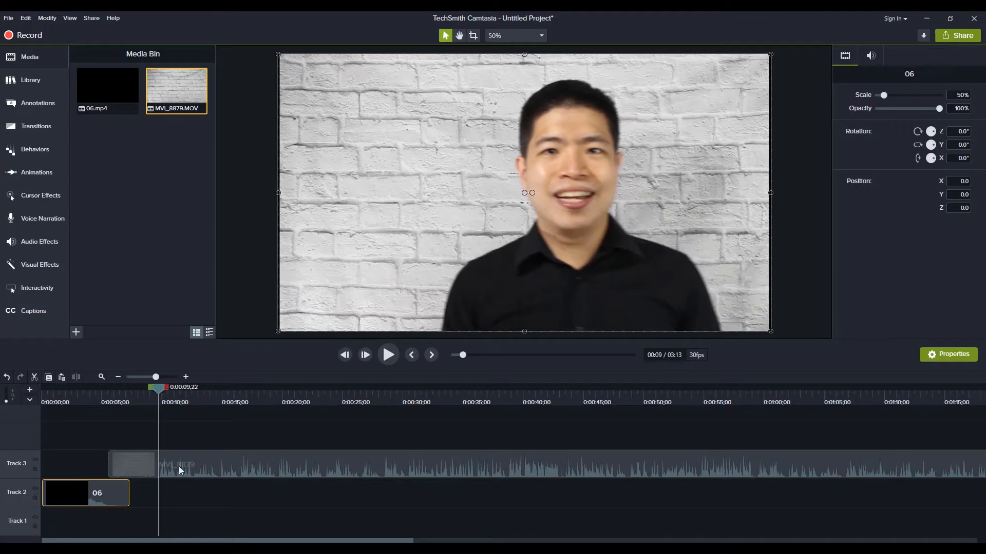
{"action": "left_click", "coordinate": [180, 469]}
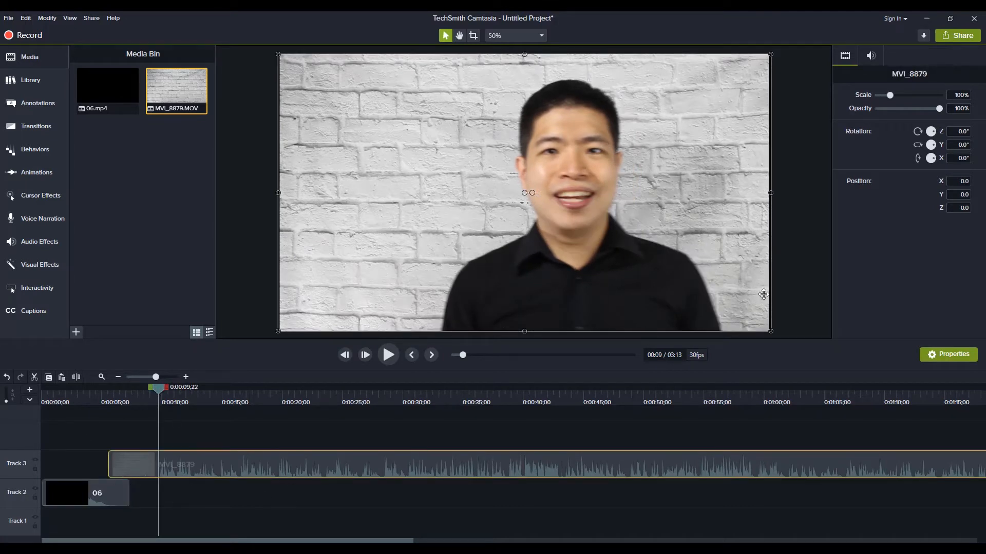
{"action": "left_click", "coordinate": [74, 381]}
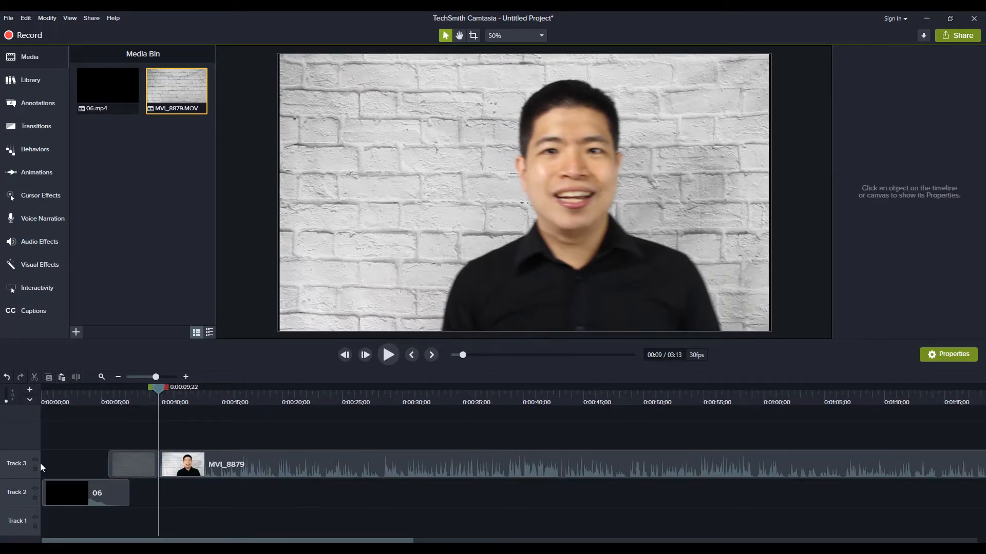
- Delete the opening segment of MVI_8879 before the split and shift the remaining part back over the intro's end
{"action": "left_click_drag", "start_coordinate": [159, 389], "coordinate": [201, 402]}
{"action": "left_click", "coordinate": [126, 468]}
{"action": "right_click", "coordinate": [127, 456]}
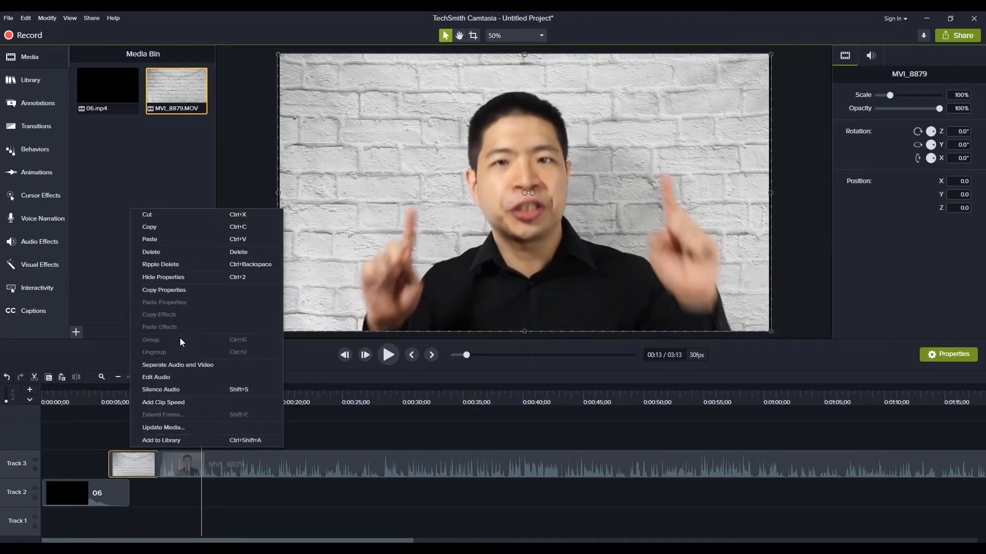
{"action": "left_click", "coordinate": [186, 252]}
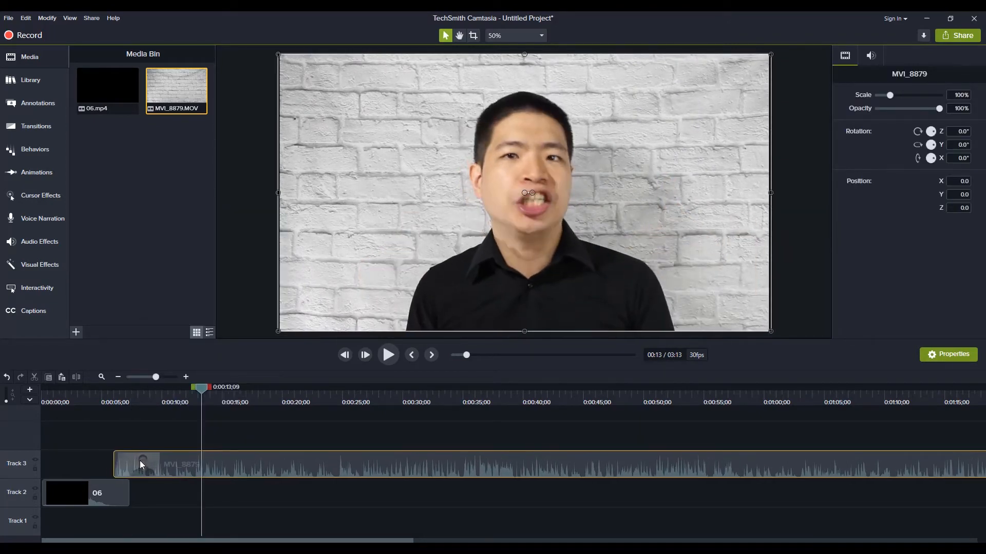
- Cut off and delete the end of MVI_8879 after 0:02:59;09, and move the closing 06 clip on Track 2 back to that point
{"action": "left_click_drag", "start_coordinate": [200, 390], "coordinate": [228, 399]}
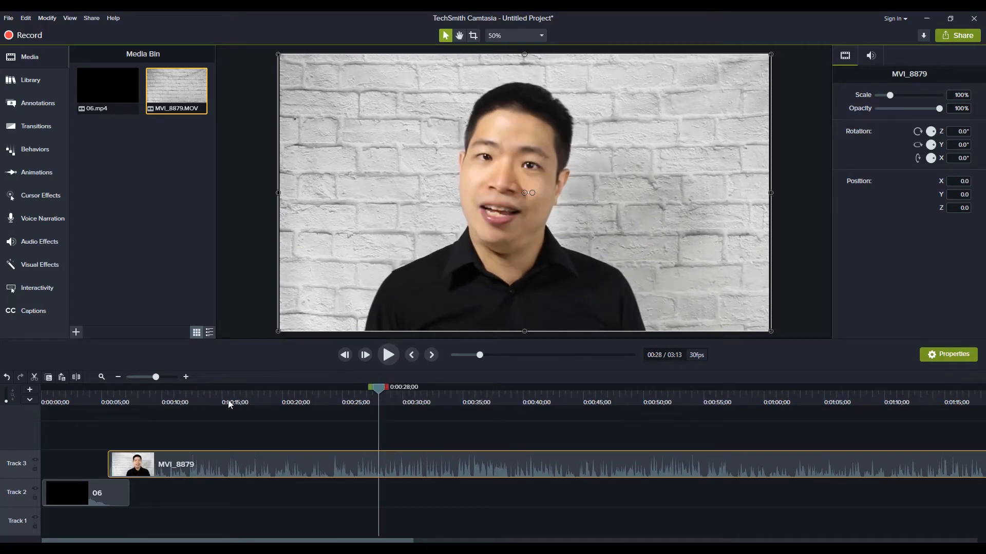
{"action": "left_click", "coordinate": [149, 375]}
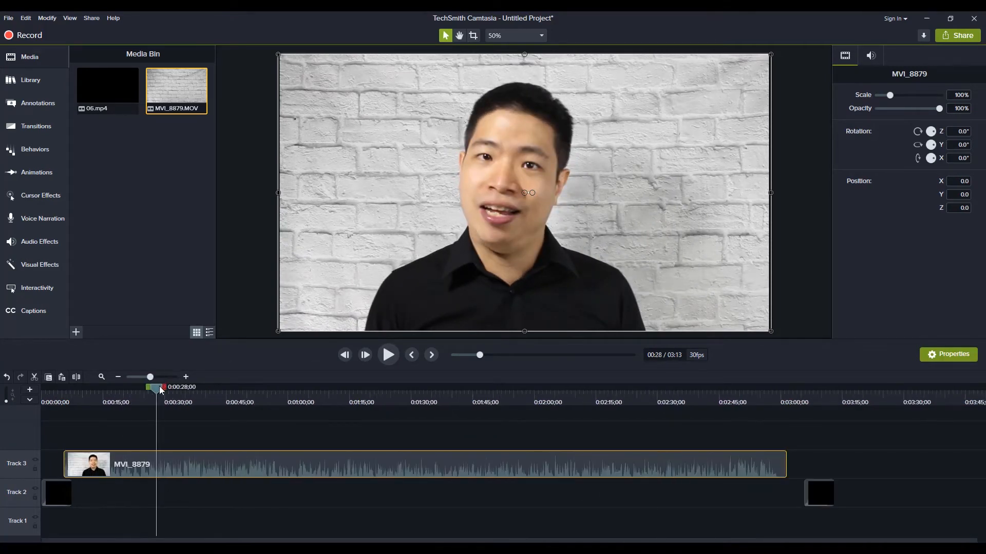
{"action": "left_click_drag", "start_coordinate": [156, 387], "coordinate": [780, 424]}
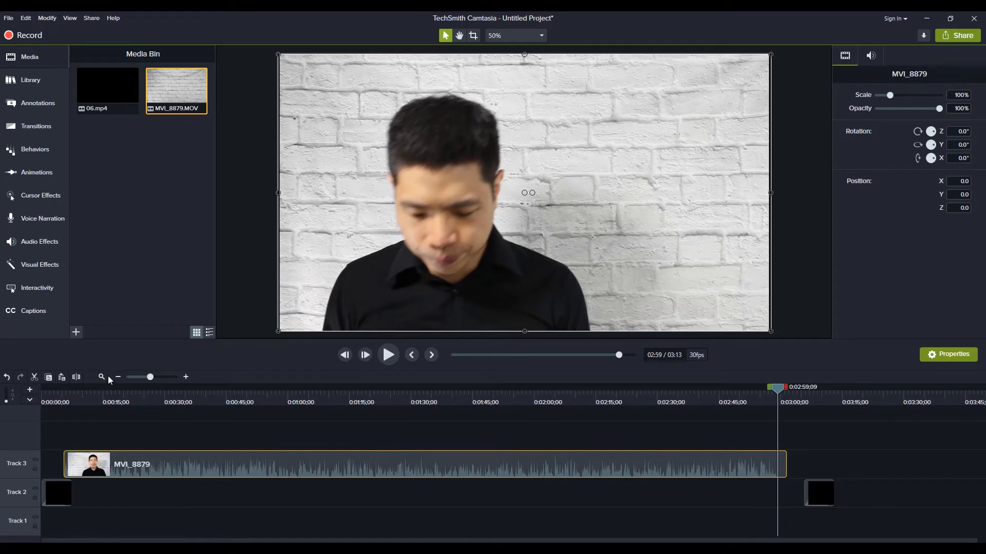
{"action": "left_click", "coordinate": [75, 378]}
{"action": "left_click", "coordinate": [784, 467]}
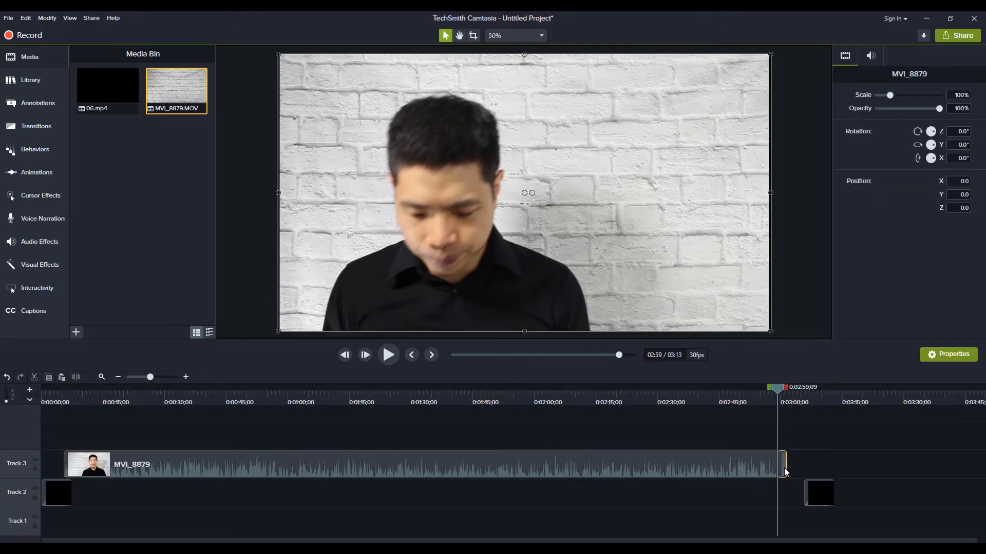
{"action": "key", "text": "Delete"}
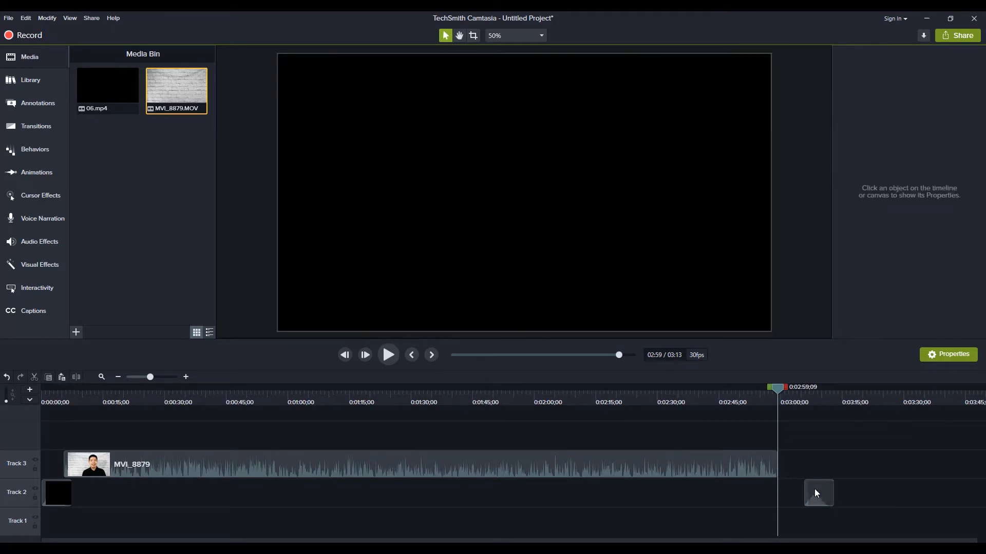
{"action": "left_click_drag", "start_coordinate": [814, 489], "coordinate": [789, 493]}
- Split the MVI_8879 clip on Track 3 at 0:01:19;08
{"action": "left_click_drag", "start_coordinate": [778, 393], "coordinate": [540, 394]}
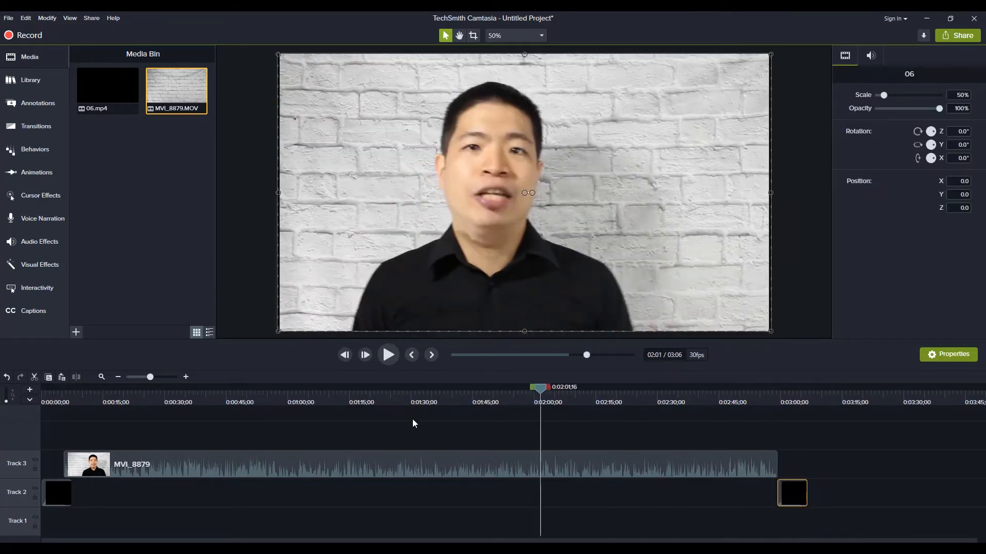
{"action": "left_click_drag", "start_coordinate": [413, 419], "coordinate": [366, 427]}
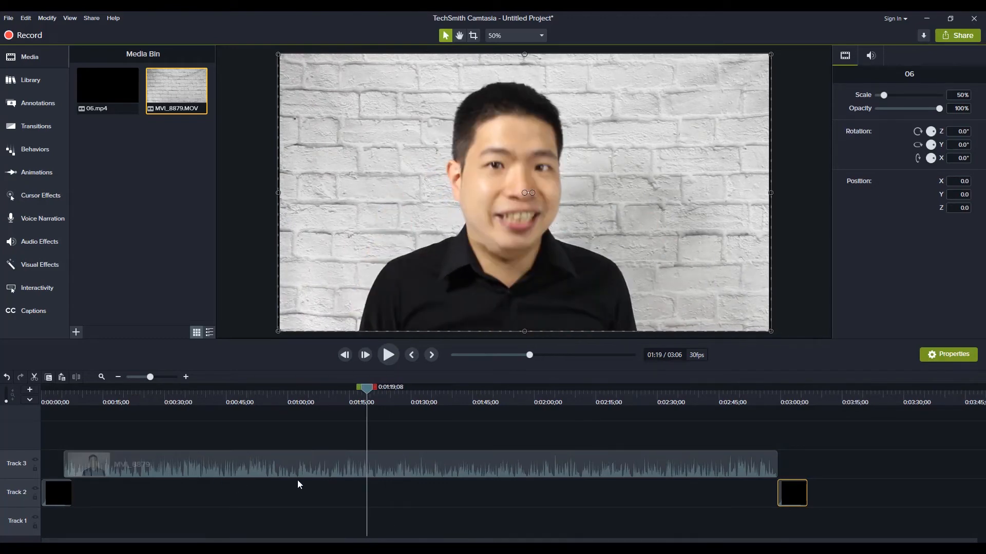
{"action": "left_click", "coordinate": [267, 455]}
{"action": "left_click", "coordinate": [77, 376]}
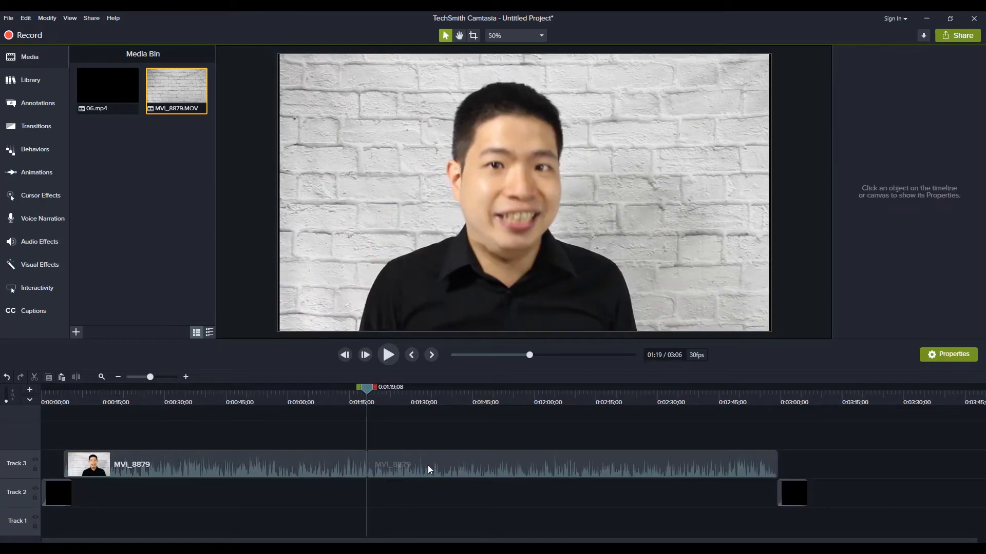
- Cut MVI_8879 out between 0:01:19;08 and 0:01:36;16, and move the remaining footage and the closing 06 clip back to close the gap
{"action": "left_click", "coordinate": [393, 454]}
{"action": "left_click_drag", "start_coordinate": [365, 386], "coordinate": [437, 387]}
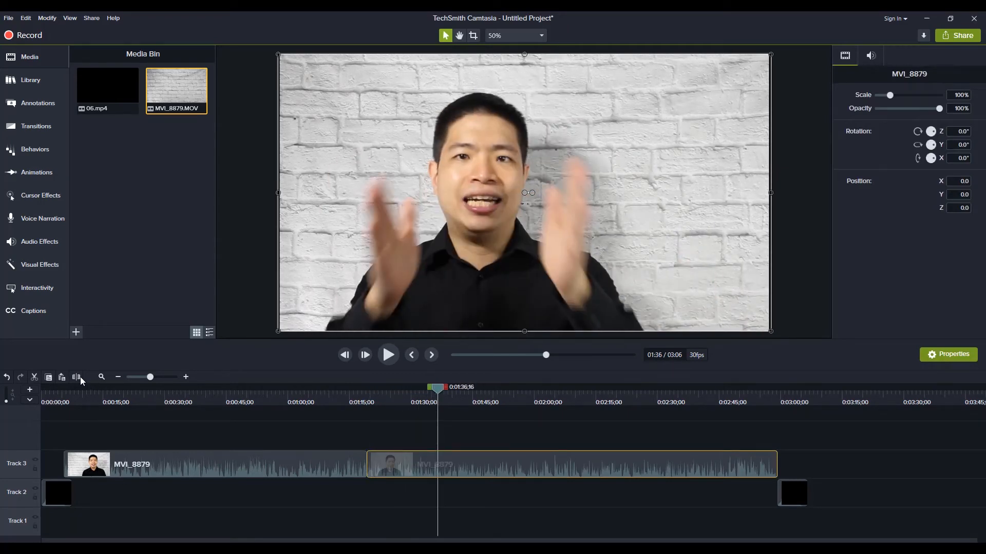
{"action": "left_click", "coordinate": [80, 378]}
{"action": "left_click", "coordinate": [423, 463]}
{"action": "key", "text": "Delete"}
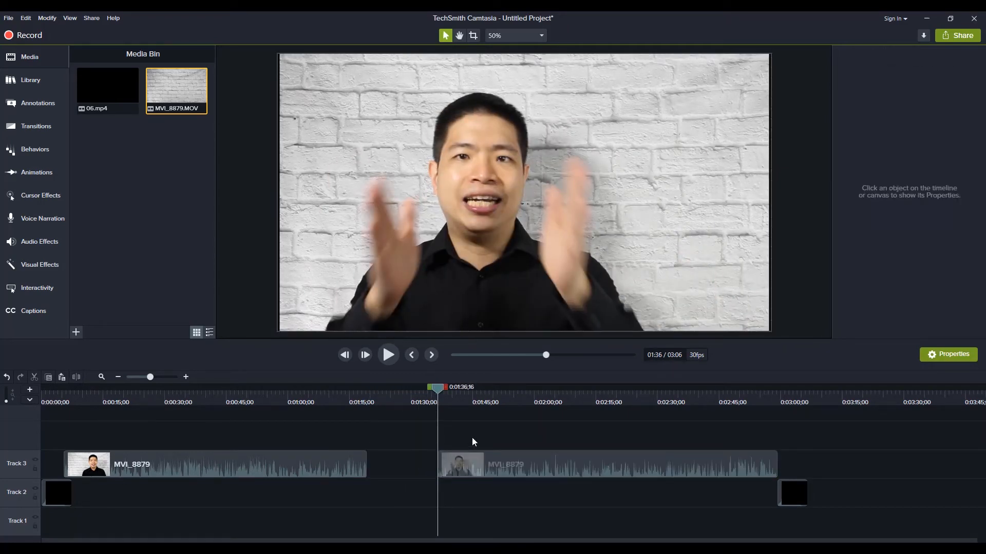
{"action": "left_click_drag", "start_coordinate": [526, 468], "coordinate": [437, 465]}
{"action": "left_click_drag", "start_coordinate": [800, 491], "coordinate": [732, 489]}
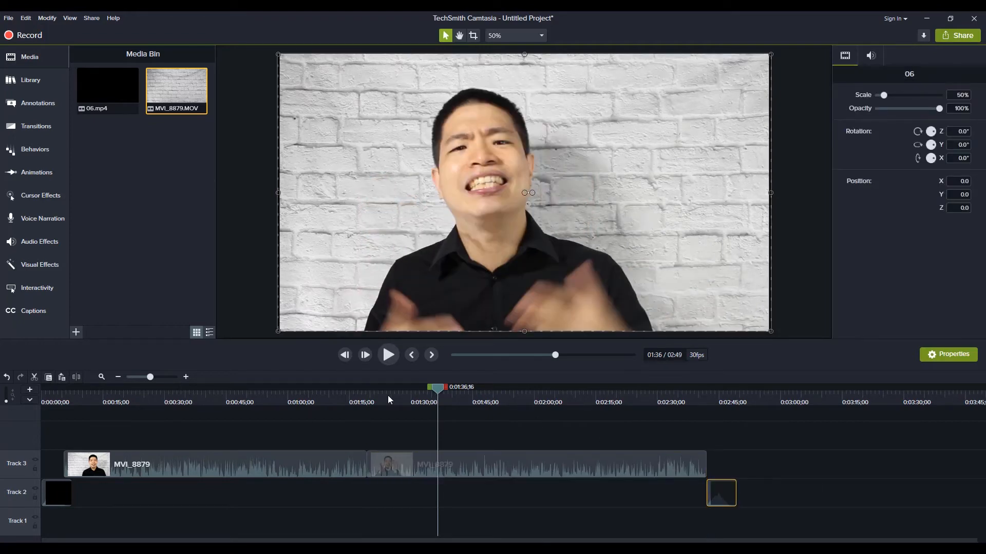
- Apply the Noise Removal audio effect to the first MVI_8879 segment and play back part of it from 0:00:25;23
{"action": "left_click_drag", "start_coordinate": [439, 390], "coordinate": [149, 405]}
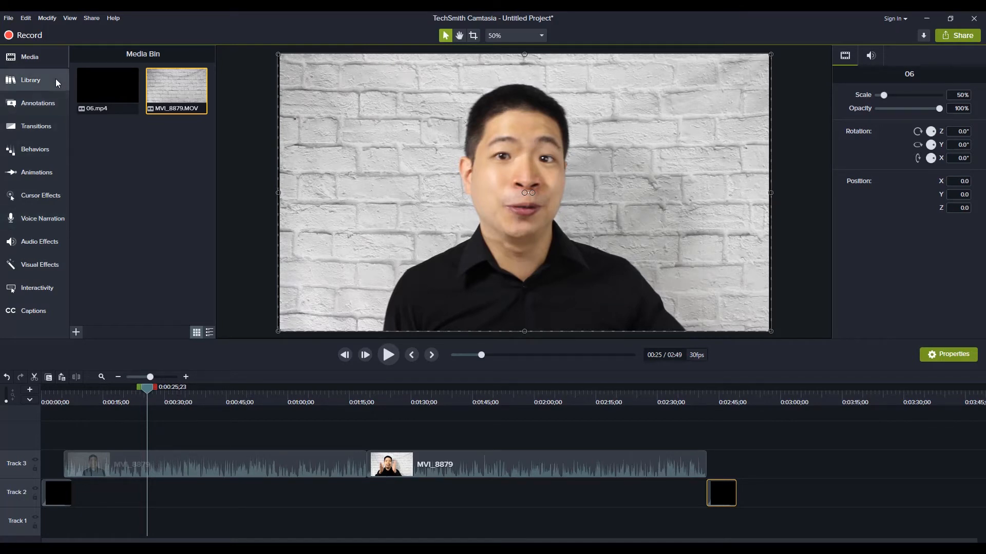
{"action": "left_click", "coordinate": [59, 246]}
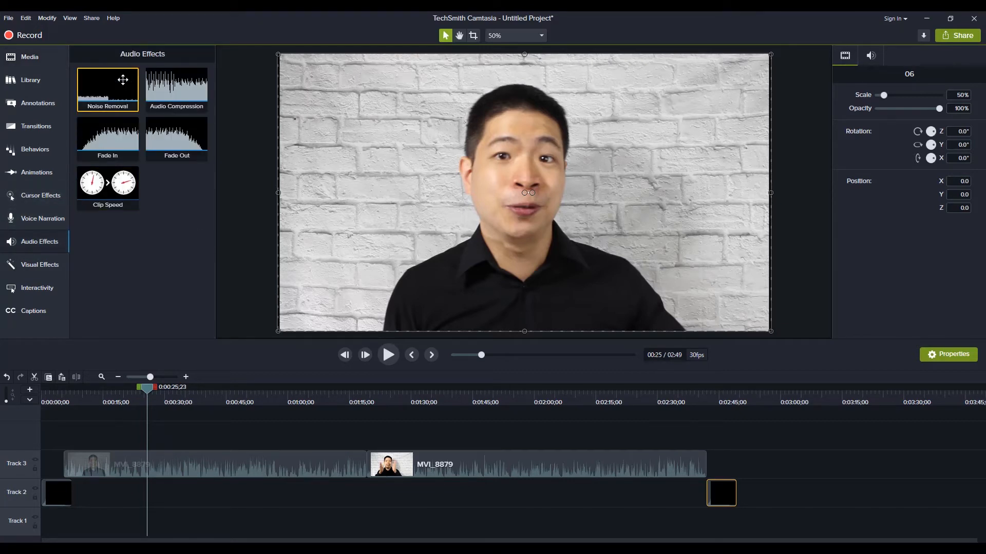
{"action": "left_click_drag", "start_coordinate": [112, 95], "coordinate": [168, 466]}
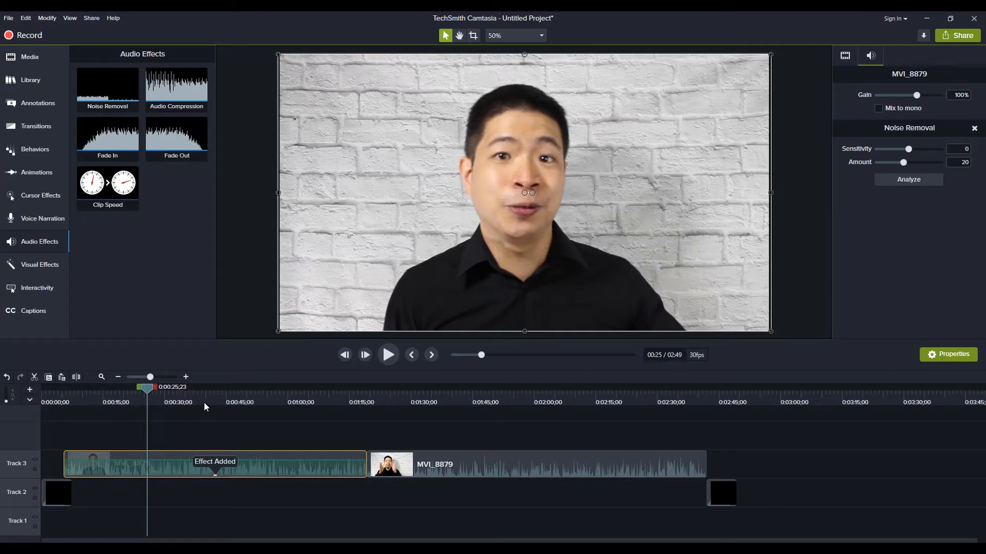
{"action": "left_click", "coordinate": [390, 358]}
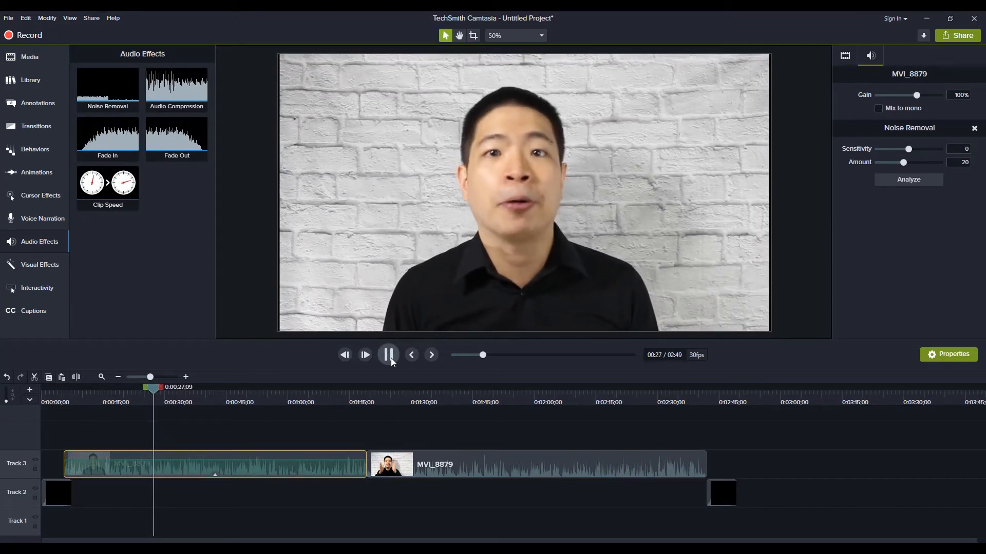
{"action": "left_click", "coordinate": [390, 358]}
- Set the Noise Removal amount on the first MVI_8879 segment to 5, playing back a short portion to compare the sound
{"action": "left_click", "coordinate": [896, 163]}
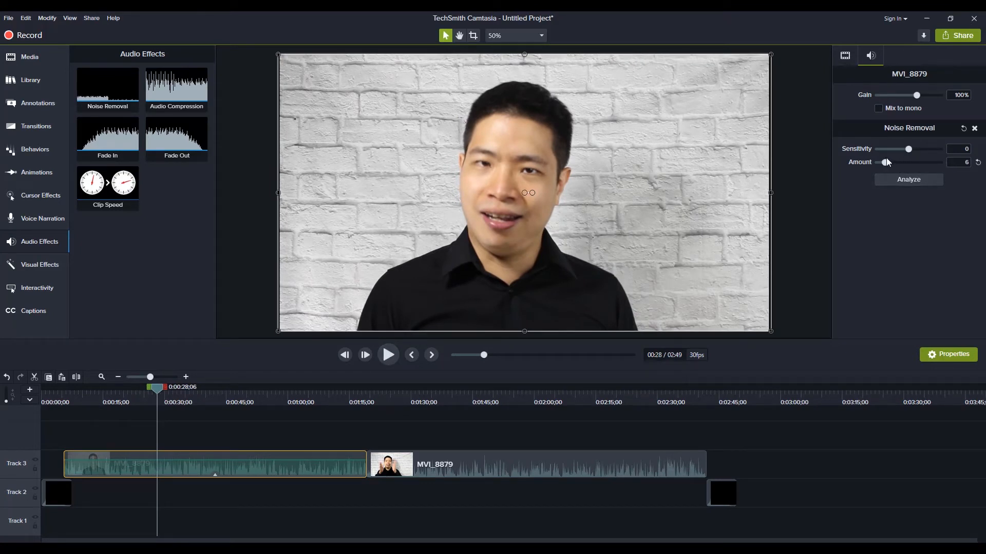
{"action": "left_click_drag", "start_coordinate": [888, 163], "coordinate": [922, 163]}
{"action": "left_click", "coordinate": [394, 354]}
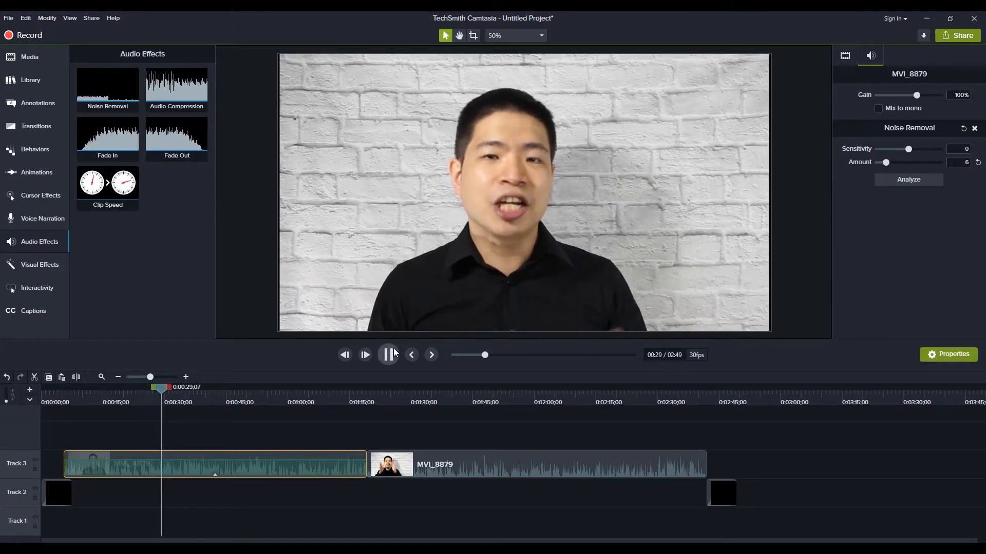
{"action": "left_click", "coordinate": [393, 353]}
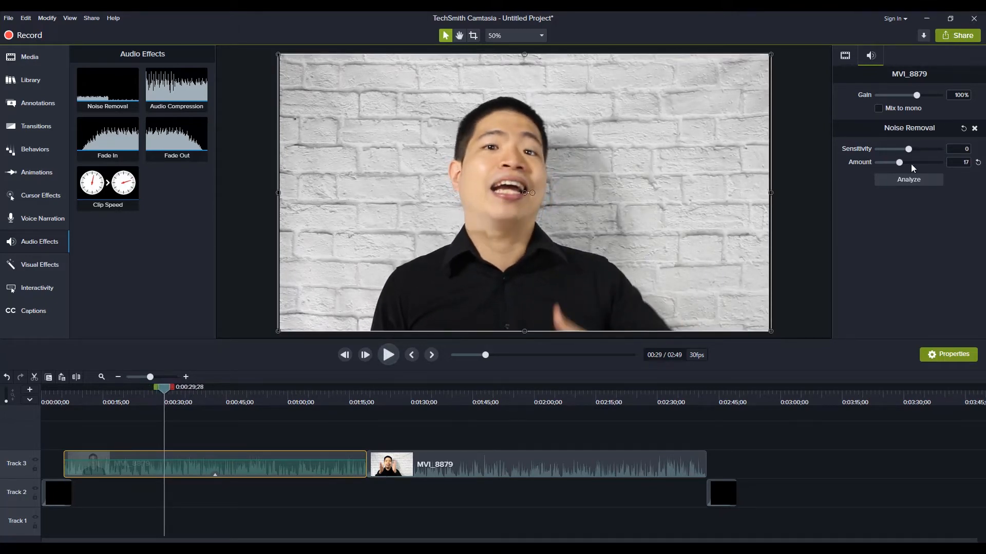
{"action": "left_click_drag", "start_coordinate": [912, 164], "coordinate": [893, 163]}
- Apply the Color Adjustment visual effect to the first MVI_8879 segment, with the playhead at 0:00:49;02
{"action": "left_click_drag", "start_coordinate": [164, 388], "coordinate": [243, 383]}
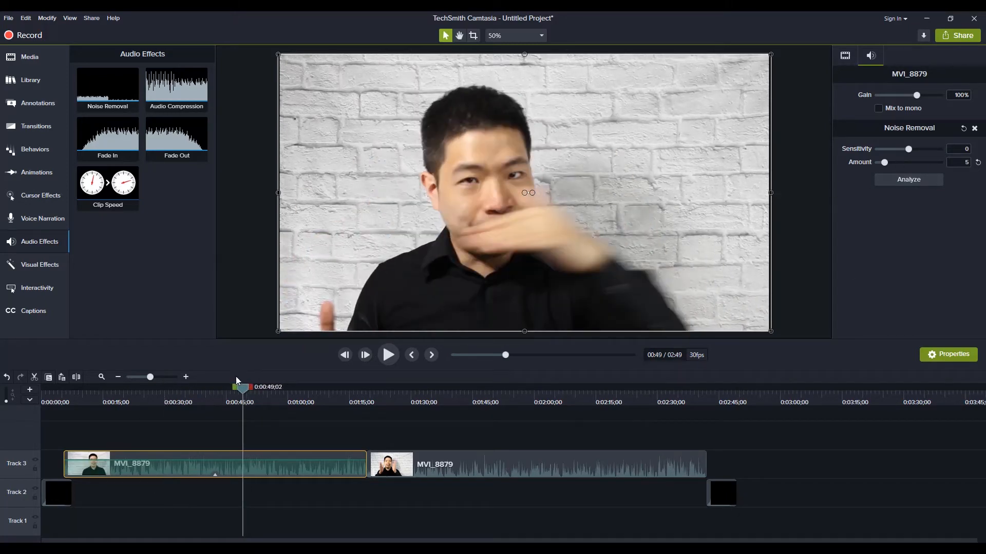
{"action": "left_click", "coordinate": [45, 270]}
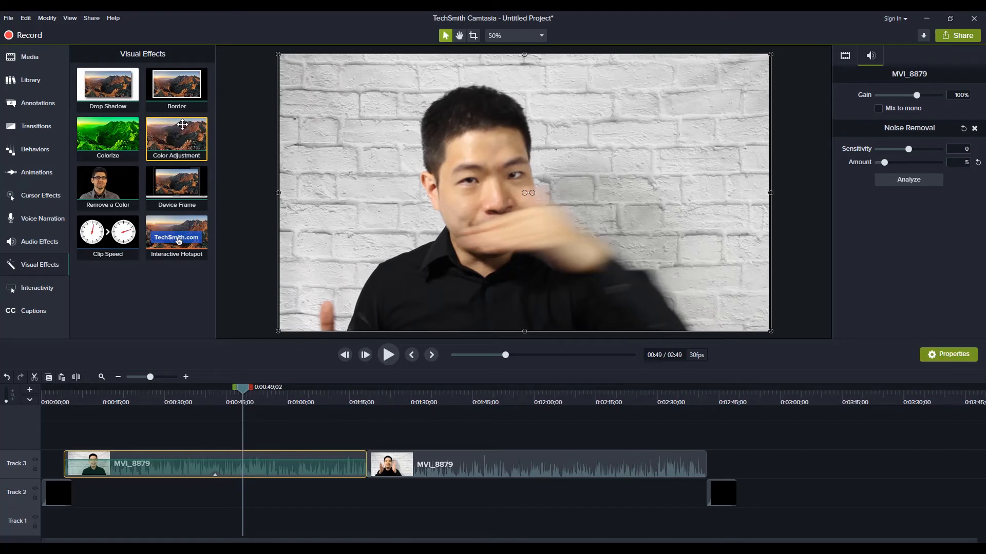
{"action": "left_click_drag", "start_coordinate": [182, 124], "coordinate": [202, 471]}
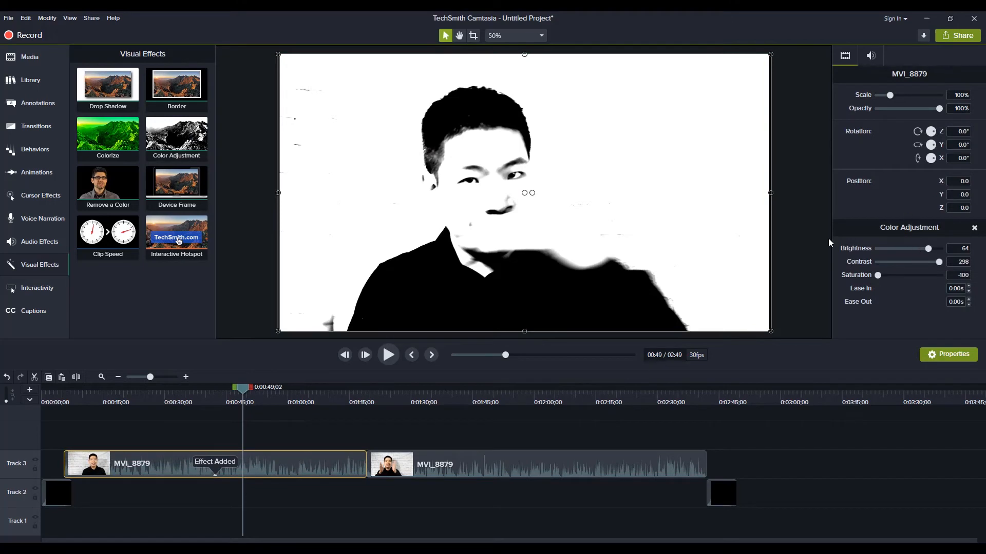
- Set the Color Adjustment brightness, contrast and saturation of the segment to 0
{"action": "left_click", "coordinate": [961, 249]}
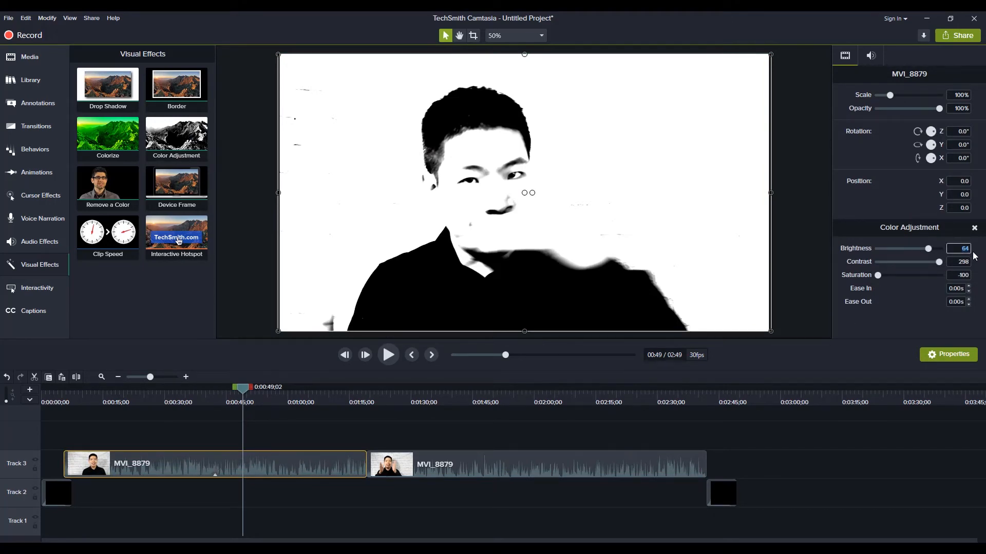
{"action": "type", "text": "0"}
{"action": "key", "text": "Tab"}
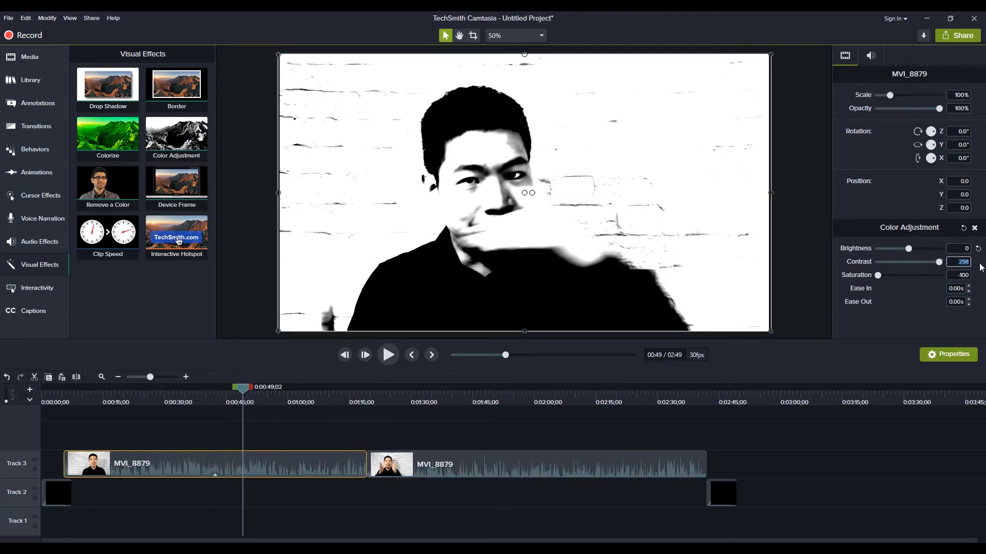
{"action": "type", "text": "0"}
{"action": "key", "text": "Tab"}
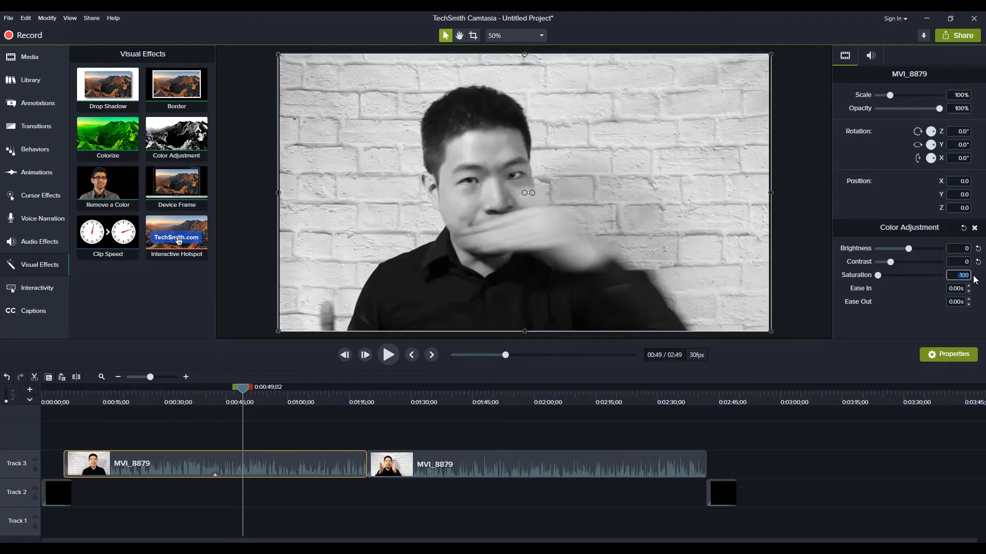
{"action": "type", "text": "0"}
{"action": "key", "text": "Return"}
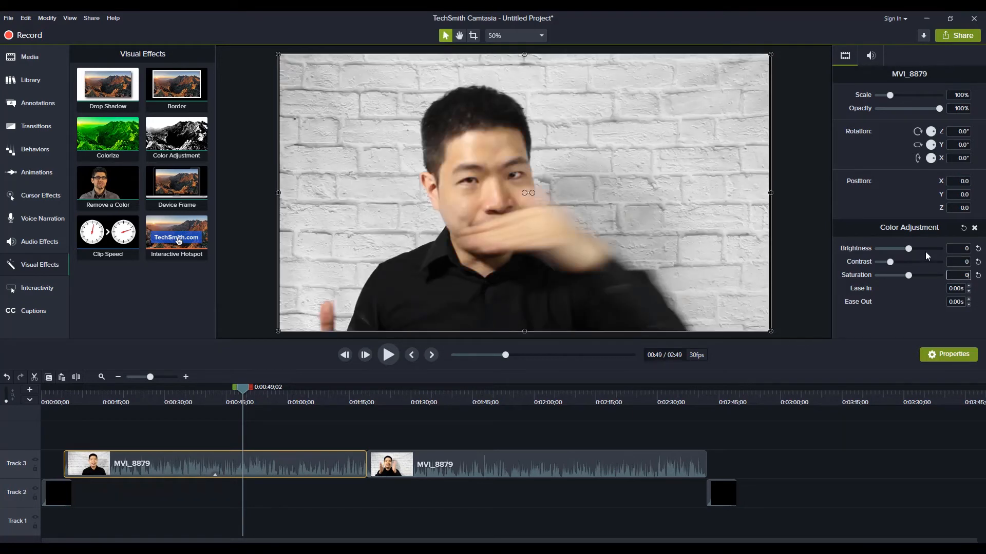
- Lower the Color Adjustment brightness to -7 and the saturation to -2, trying full desaturation in between
{"action": "mouse_move", "coordinate": [910, 250]}
{"action": "left_mouse_down"}
{"action": "mouse_move", "coordinate": [929, 251]}
{"action": "mouse_move", "coordinate": [892, 248]}
{"action": "mouse_move", "coordinate": [907, 247]}
{"action": "left_mouse_up"}
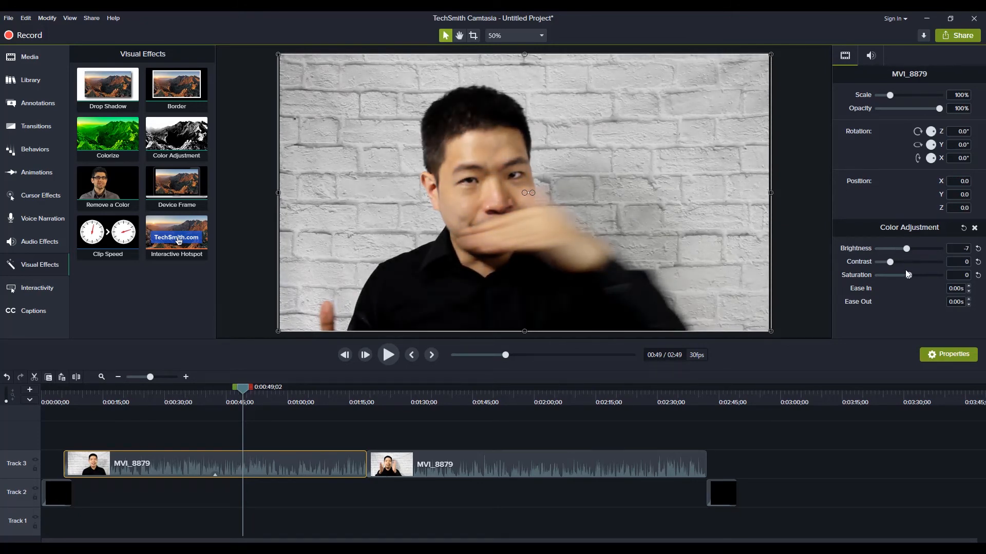
{"action": "left_click_drag", "start_coordinate": [909, 275], "coordinate": [864, 275]}
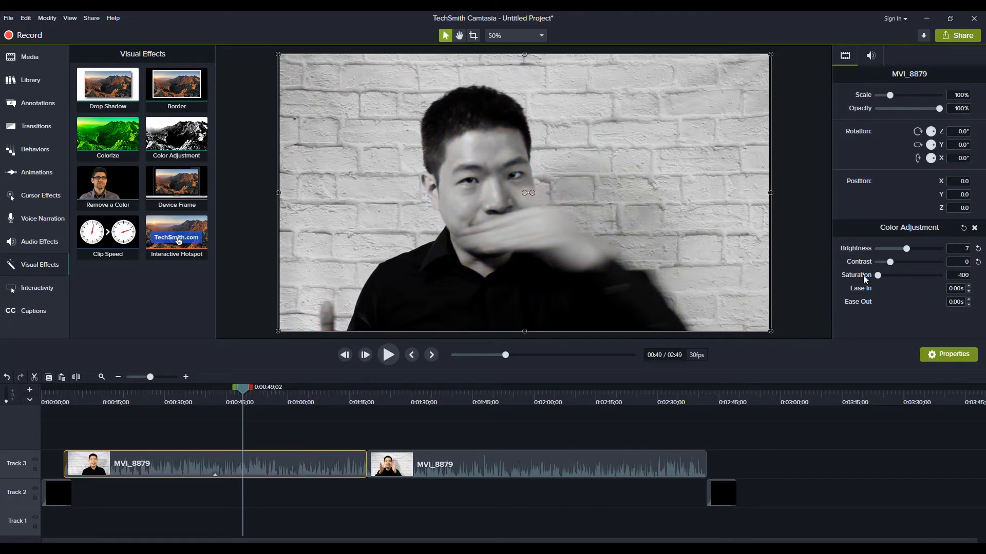
{"action": "left_click_drag", "start_coordinate": [864, 275], "coordinate": [903, 279]}
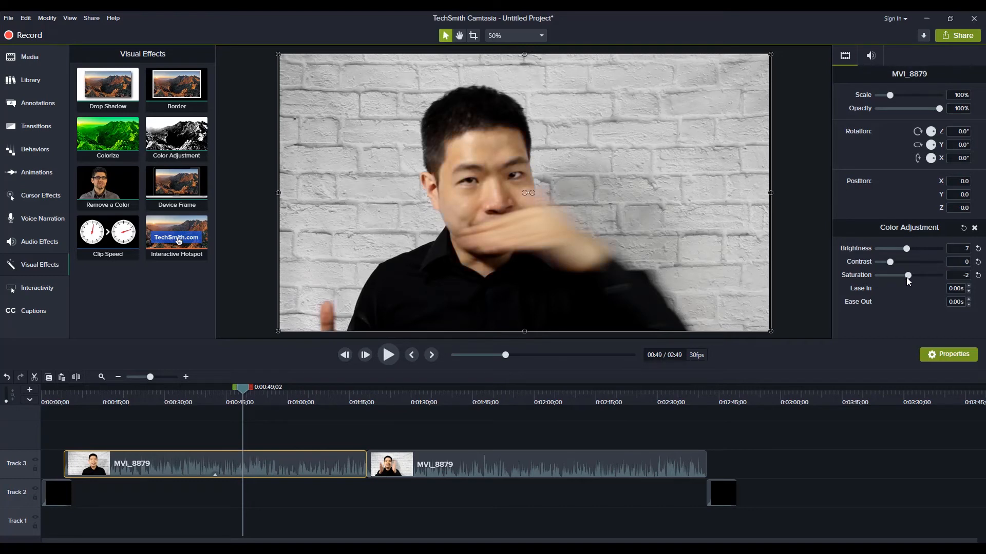
- Add the orange thought bubble callout beside the speaker's head and stretch it on Track 4 to the end of MVI_8879
{"action": "left_click", "coordinate": [49, 104]}
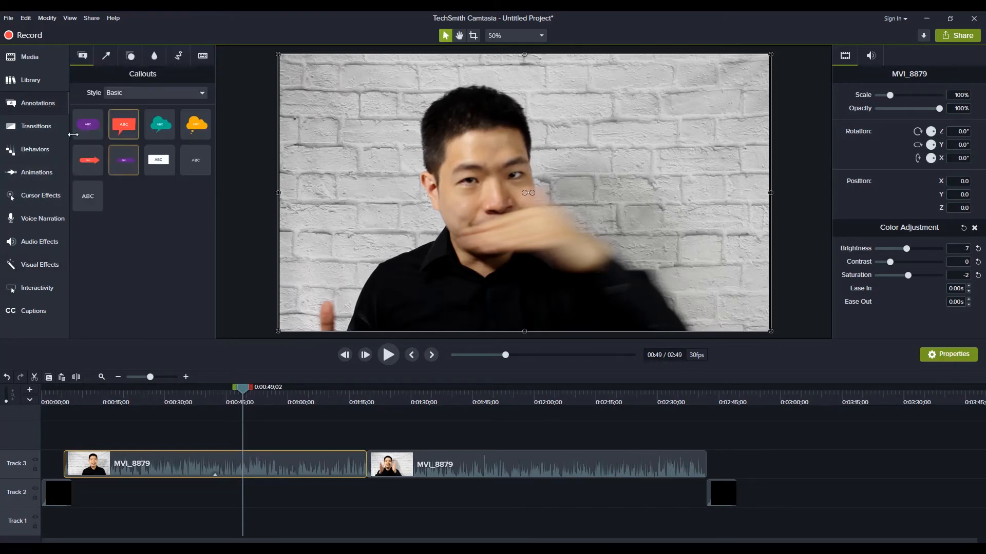
{"action": "left_click_drag", "start_coordinate": [195, 125], "coordinate": [604, 123]}
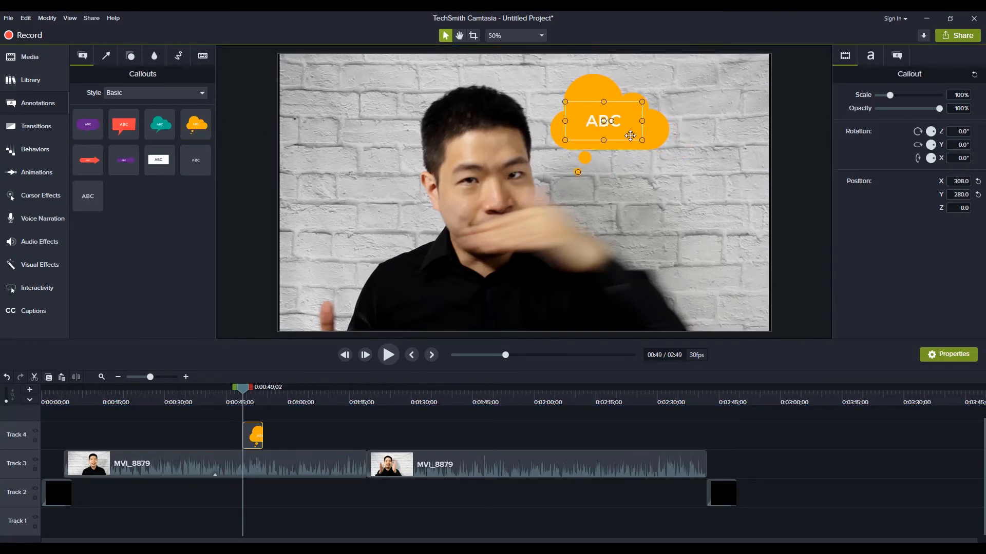
{"action": "left_click_drag", "start_coordinate": [245, 438], "coordinate": [705, 432]}
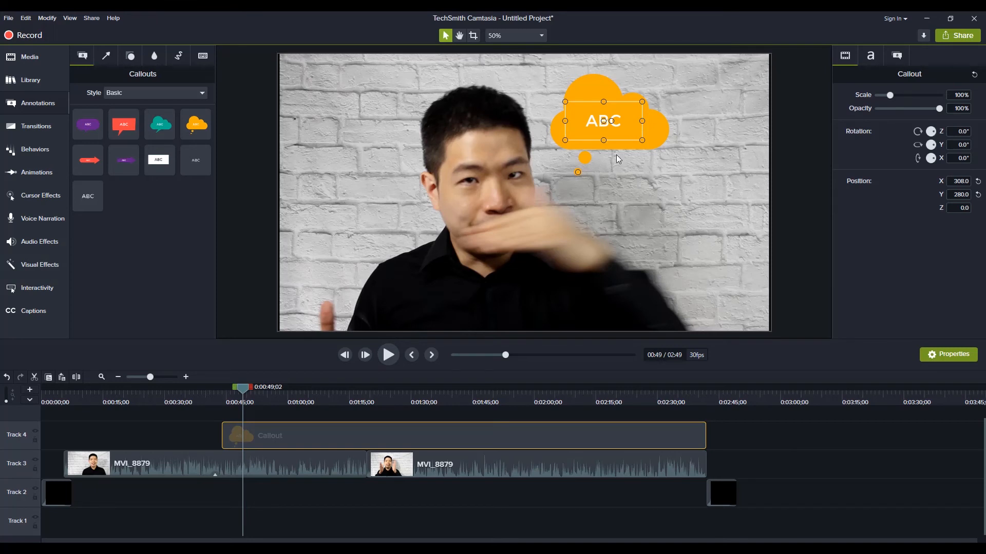
- Replace the thought bubble's placeholder text with "test"
{"action": "double_click", "coordinate": [605, 122]}
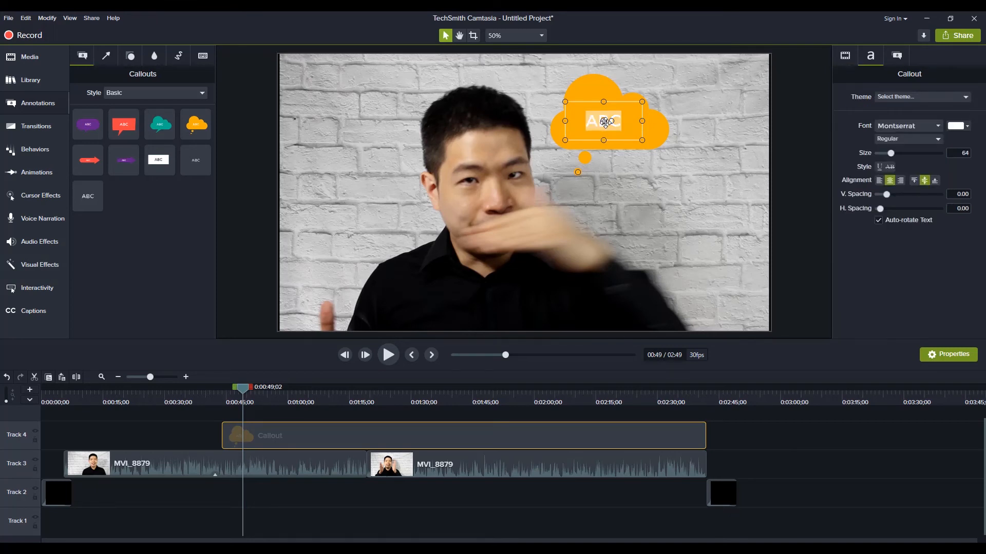
{"action": "type", "text": "tes"}
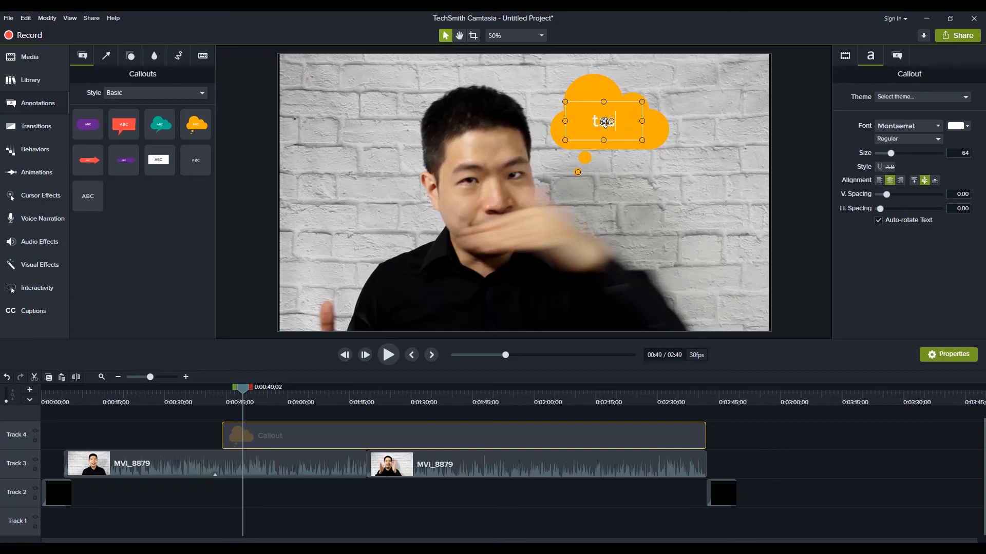
{"action": "type", "text": "t"}
- Set the callout text's font to Arial Black and its colour to red (#FF0000)
{"action": "left_click", "coordinate": [923, 127]}
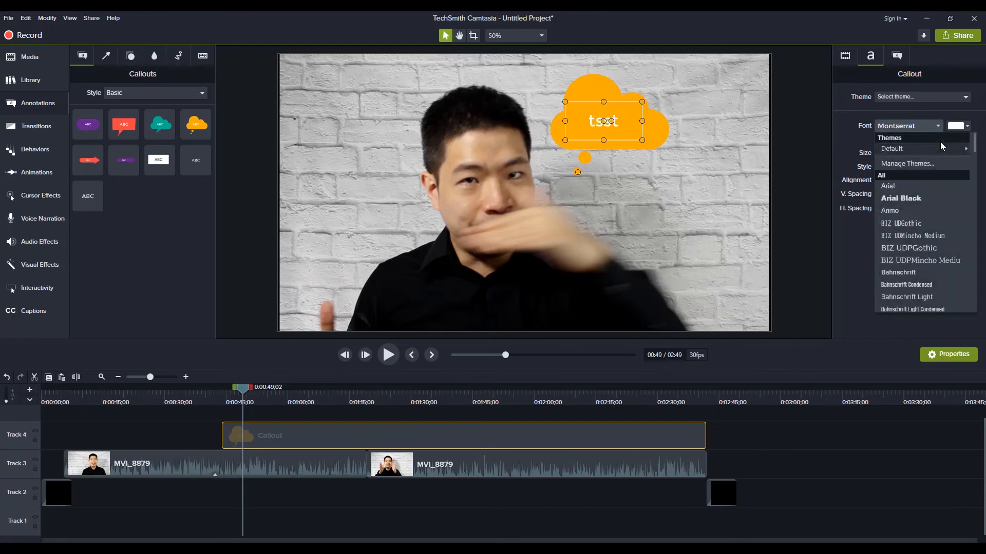
{"action": "left_click", "coordinate": [912, 191]}
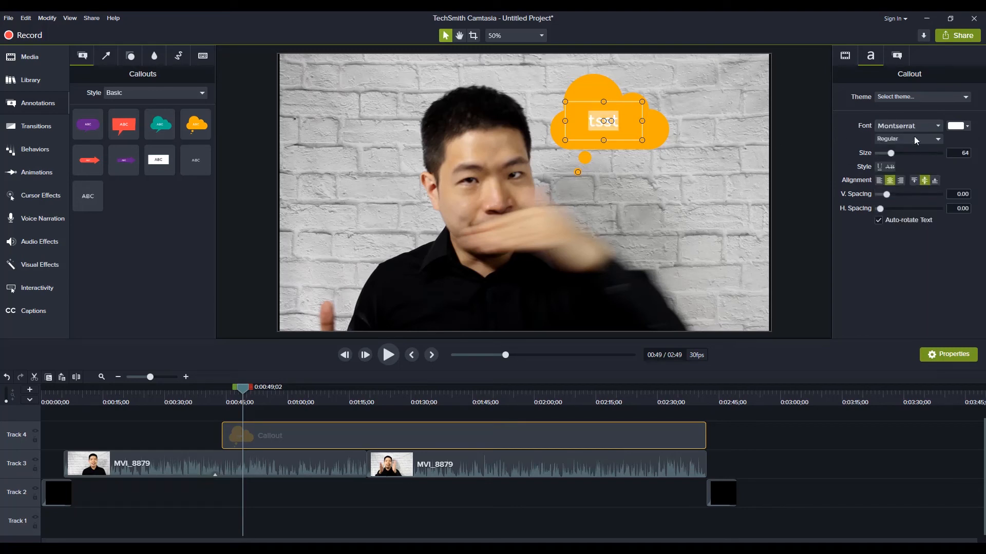
{"action": "left_click", "coordinate": [922, 128]}
{"action": "left_click", "coordinate": [901, 199]}
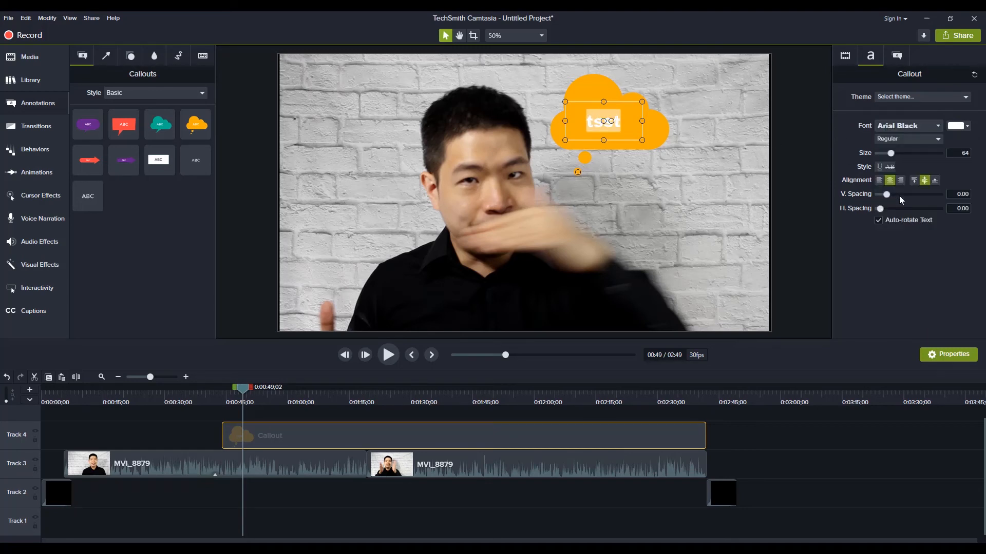
{"action": "left_click", "coordinate": [957, 126]}
{"action": "left_click", "coordinate": [942, 185]}
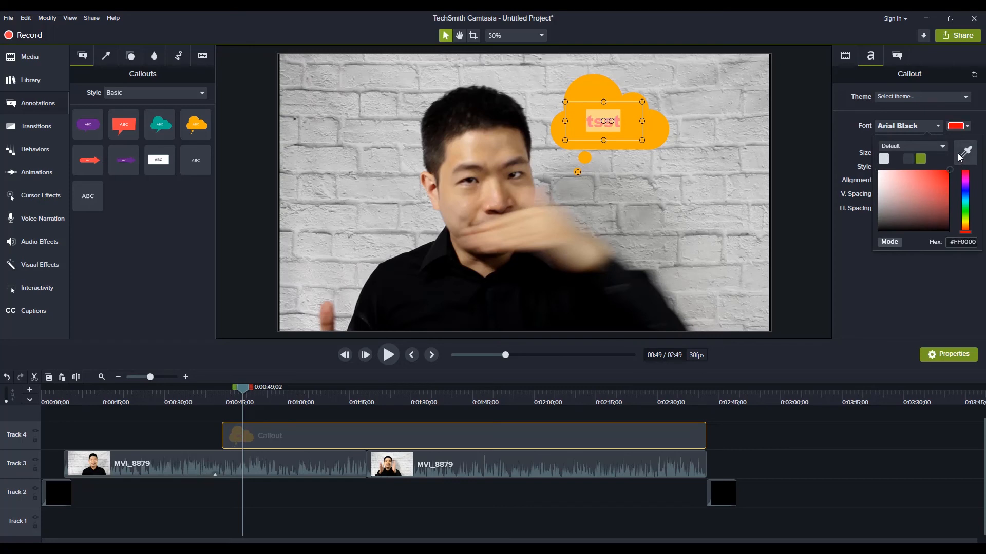
{"action": "left_click", "coordinate": [942, 113]}
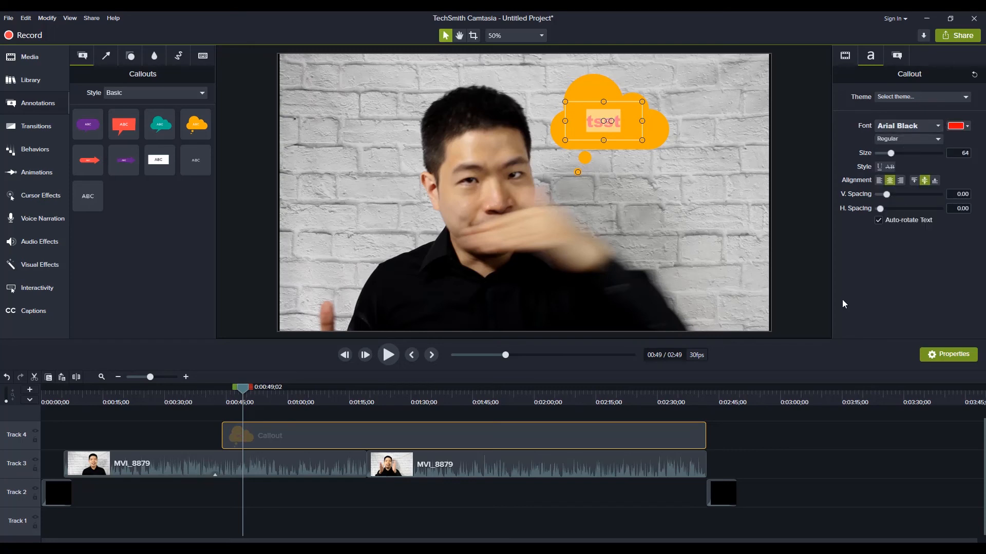
- Change the thought bubble's solid fill colour to blue
{"action": "left_click", "coordinate": [896, 55]}
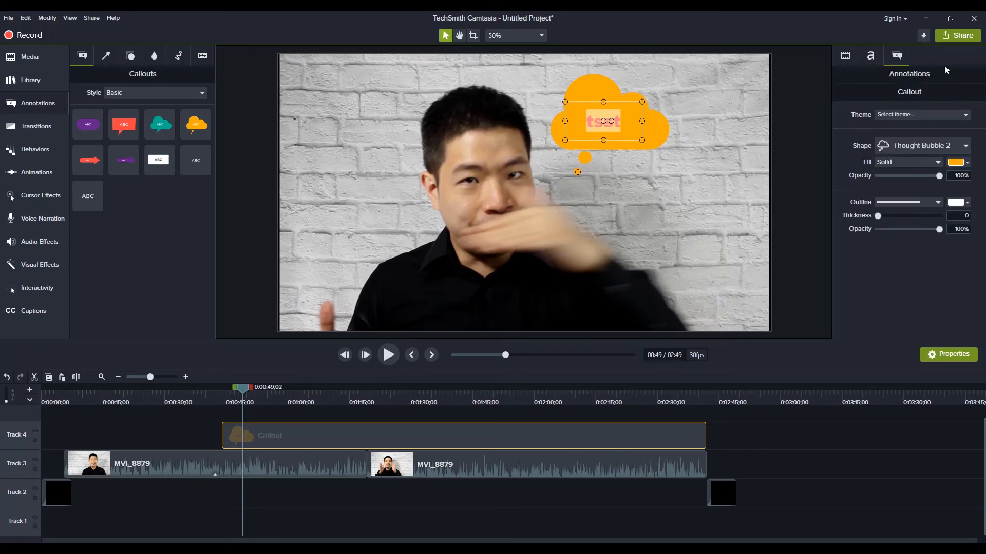
{"action": "left_click", "coordinate": [956, 162]}
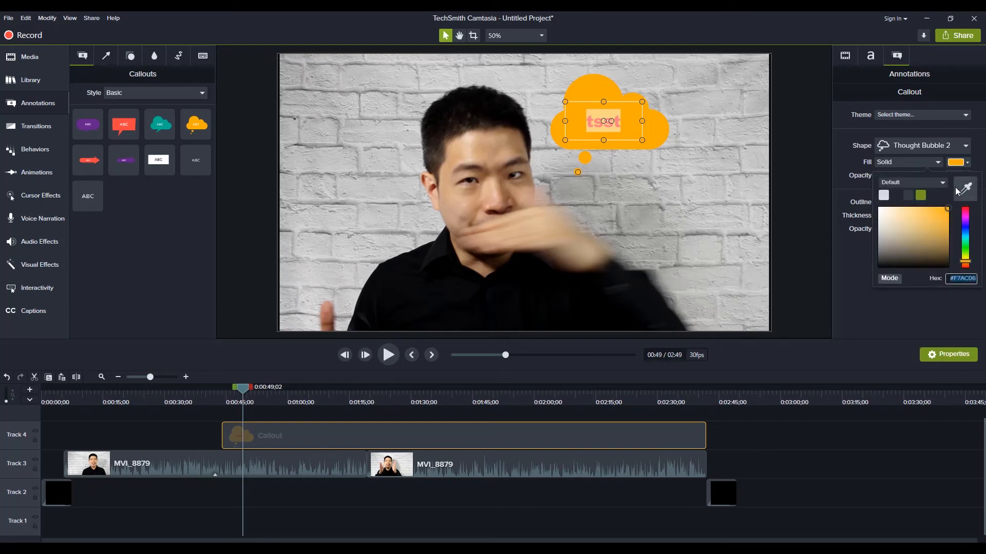
{"action": "left_click", "coordinate": [965, 226]}
{"action": "left_click", "coordinate": [854, 144]}
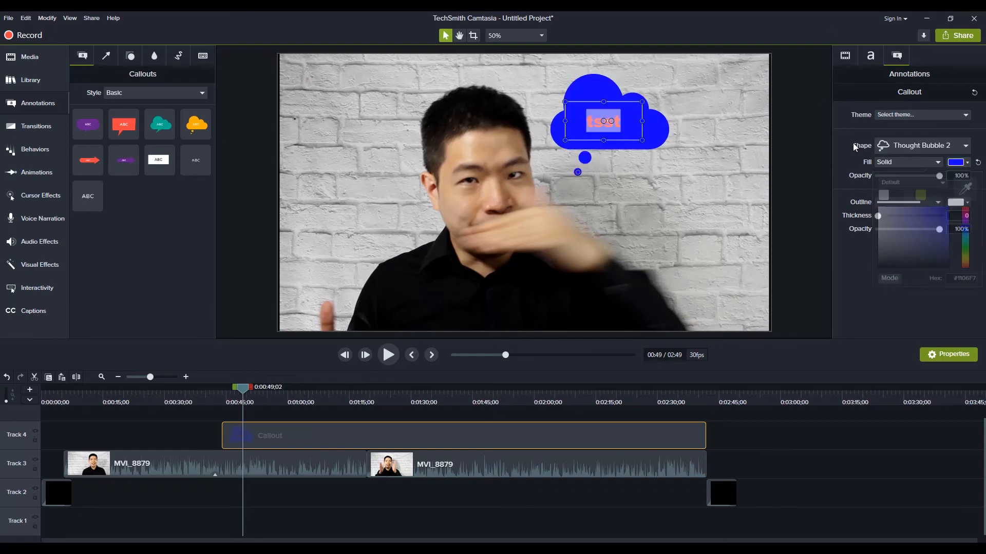
{"action": "left_click", "coordinate": [871, 57]}
{"action": "left_click", "coordinate": [896, 57]}
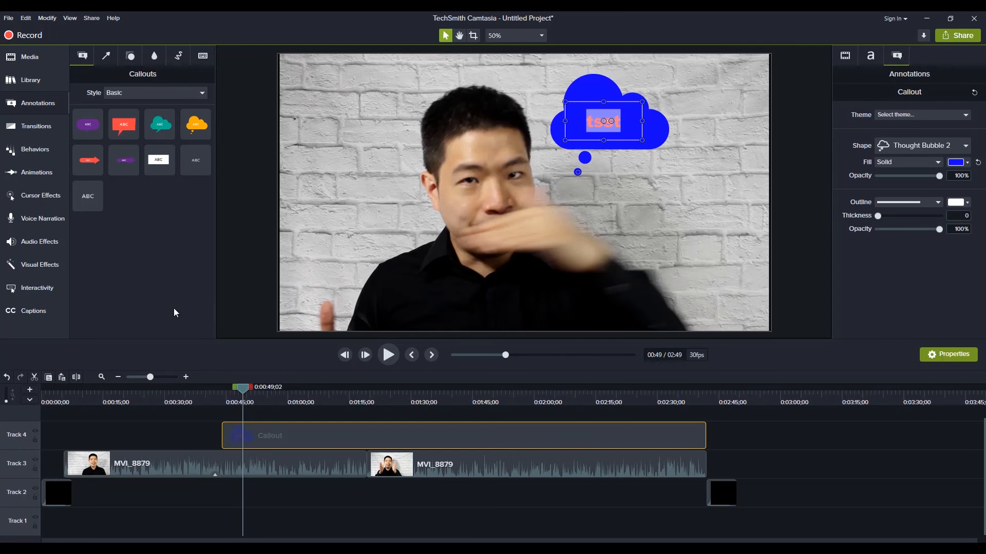
{"action": "left_click", "coordinate": [36, 309]}
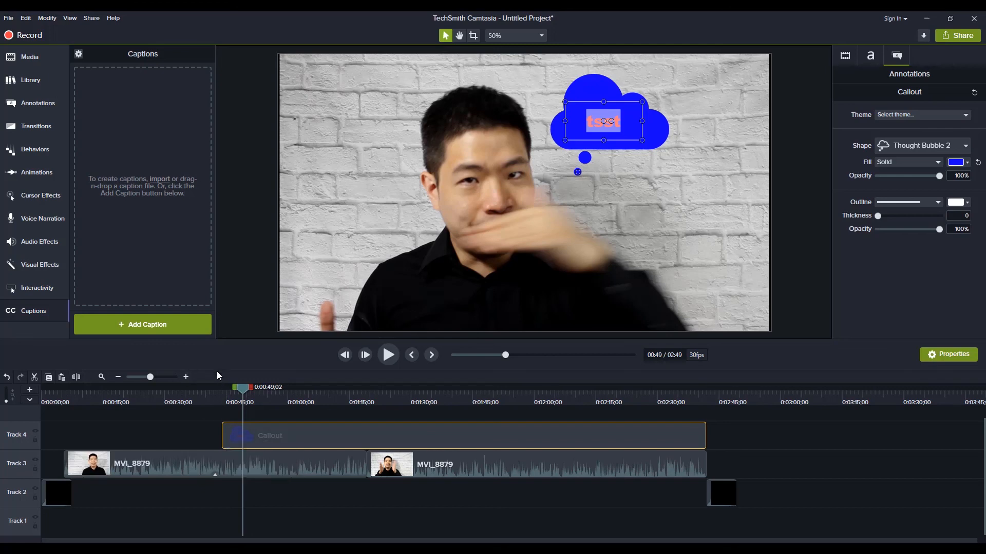
- Start producing the video as a local file with custom production settings in MP4 - Smart Player (HTML5) format, continuing to the video options
{"action": "left_click", "coordinate": [93, 19]}
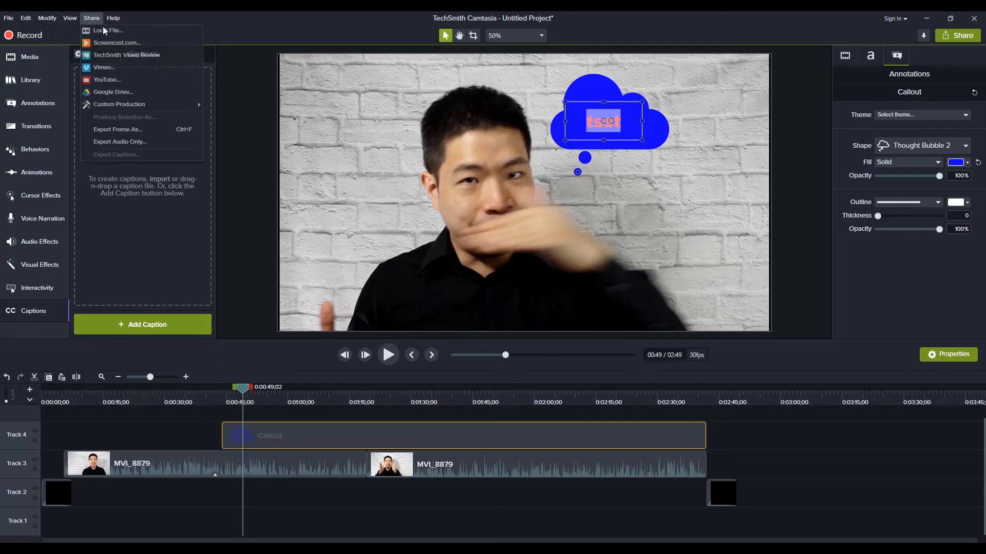
{"action": "left_click", "coordinate": [109, 29]}
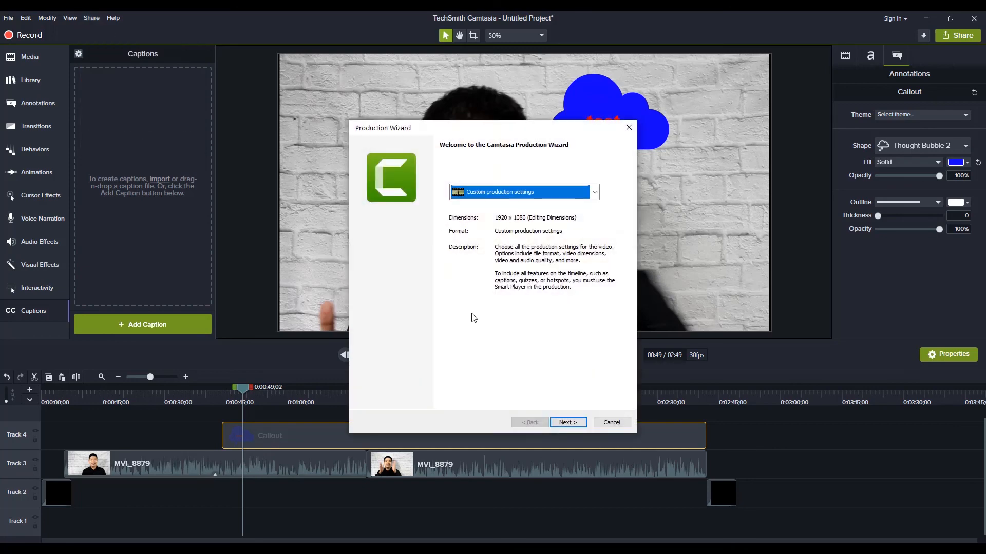
{"action": "left_click", "coordinate": [568, 422]}
{"action": "left_click", "coordinate": [568, 422]}
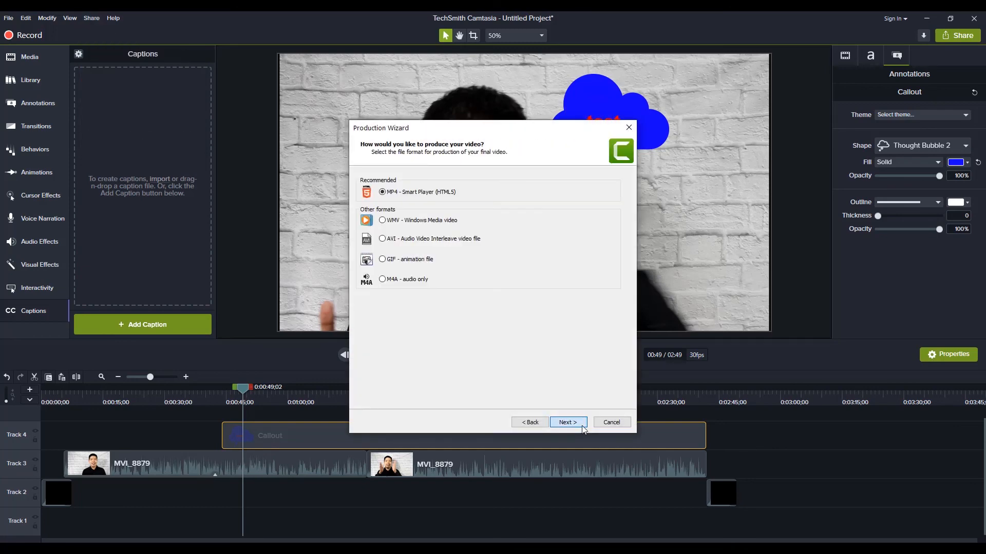
{"action": "left_click", "coordinate": [568, 422]}
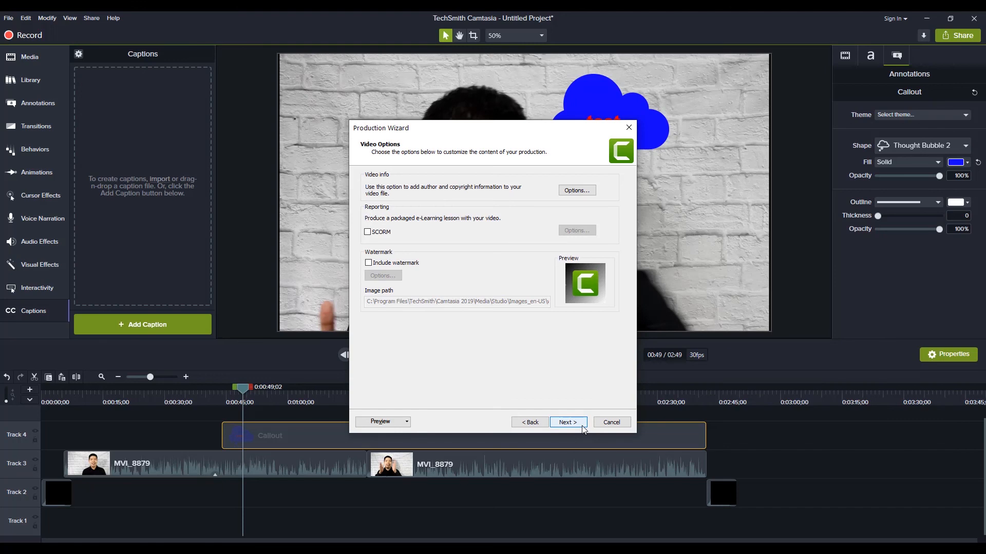